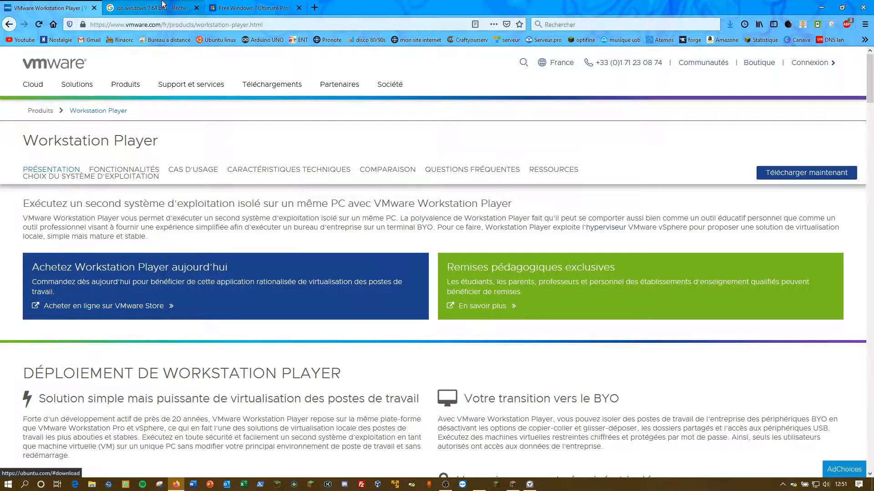
Step: Open the download page for VMware Workstation 15.5.6 Player and review the Windows 64-bit entry
click(804, 176)
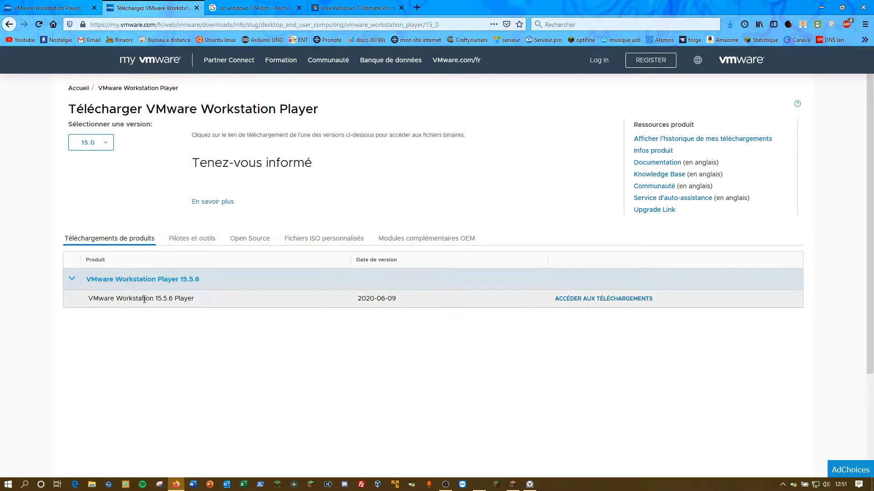
click(597, 298)
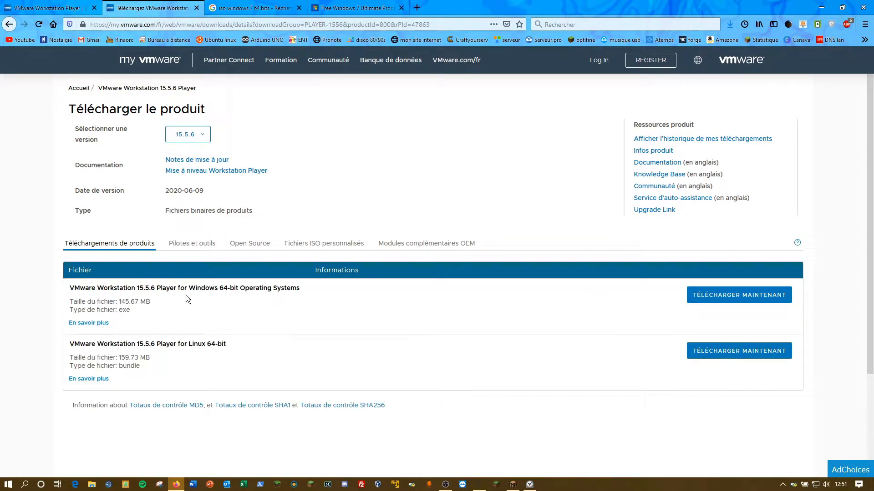
drag(179, 288, 253, 288)
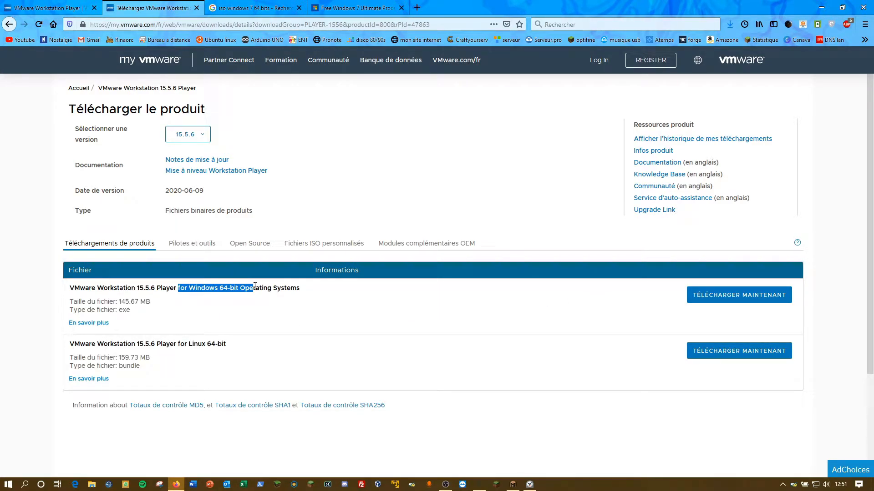
click(202, 294)
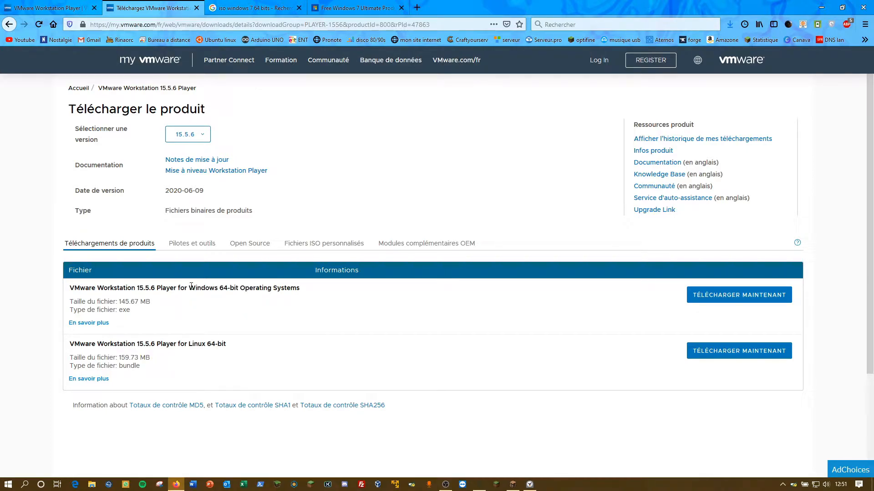
scroll(484, 326, down, 1)
scroll(481, 325, up, 1)
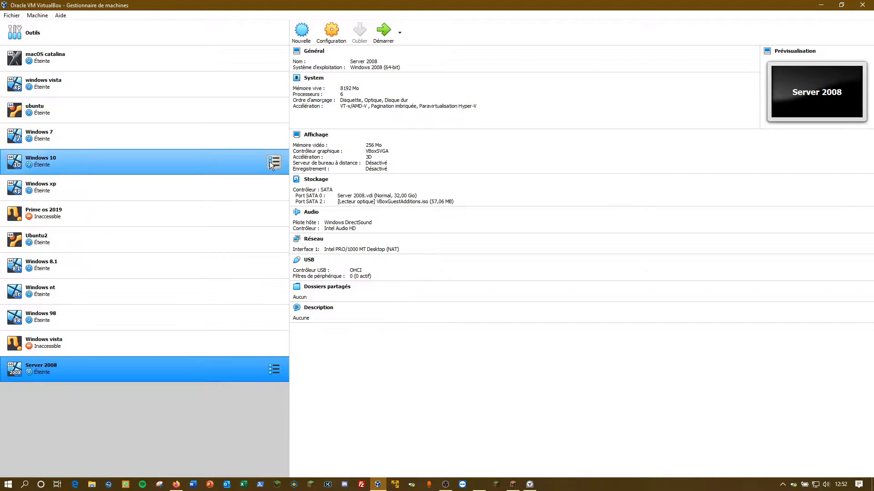
Step: Close VirtualBox, request the Windows 64-bit download of VMware Workstation 15.5.6 Player, and close the VMware web pages
click(864, 4)
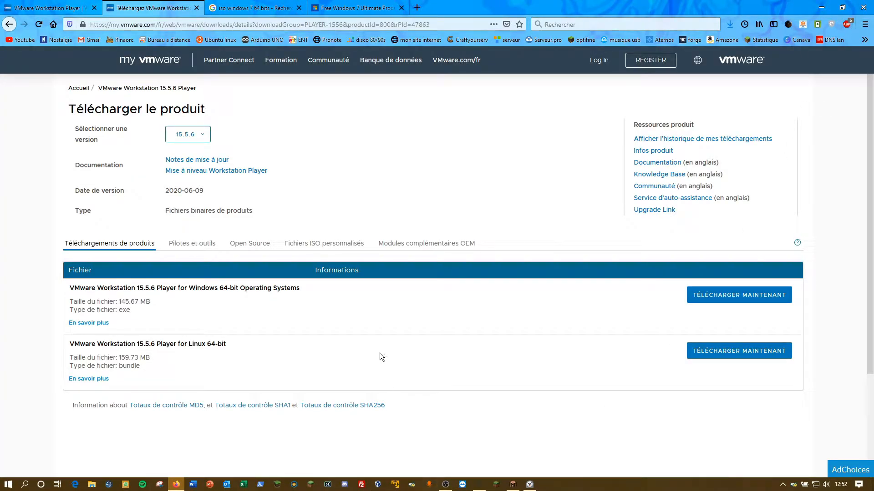
click(725, 294)
click(218, 207)
click(196, 8)
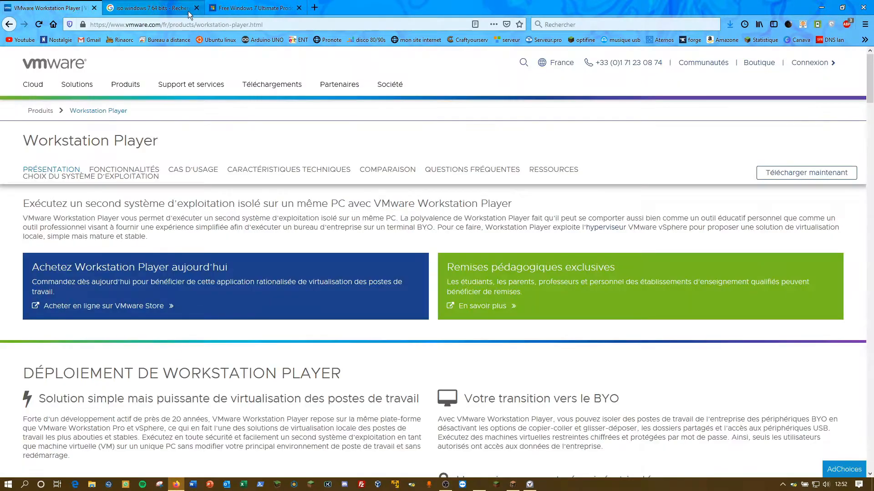
click(94, 8)
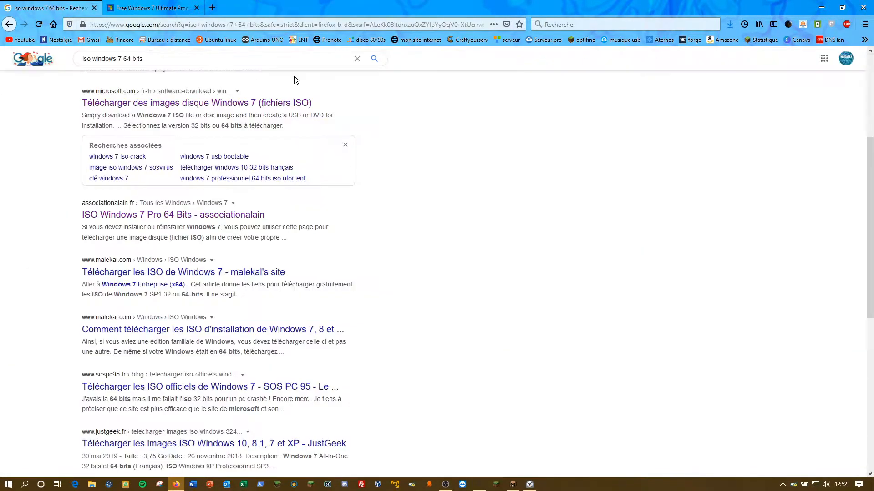
Step: View the VMware Workstation 15 Player home window on the desktop, and minimise it
click(823, 6)
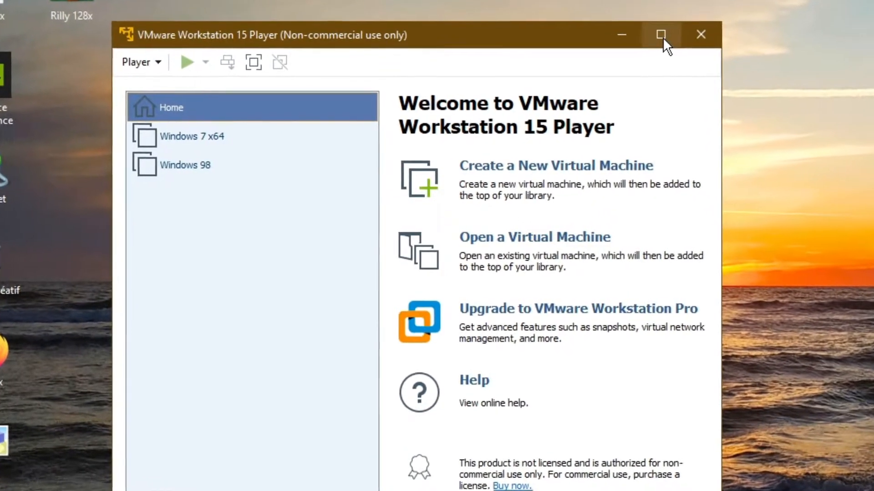
drag(556, 34, 723, 40)
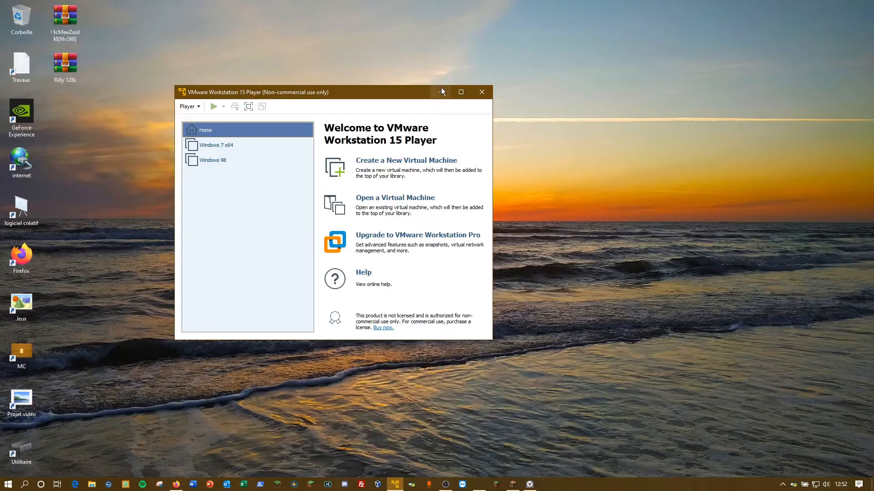
click(600, 40)
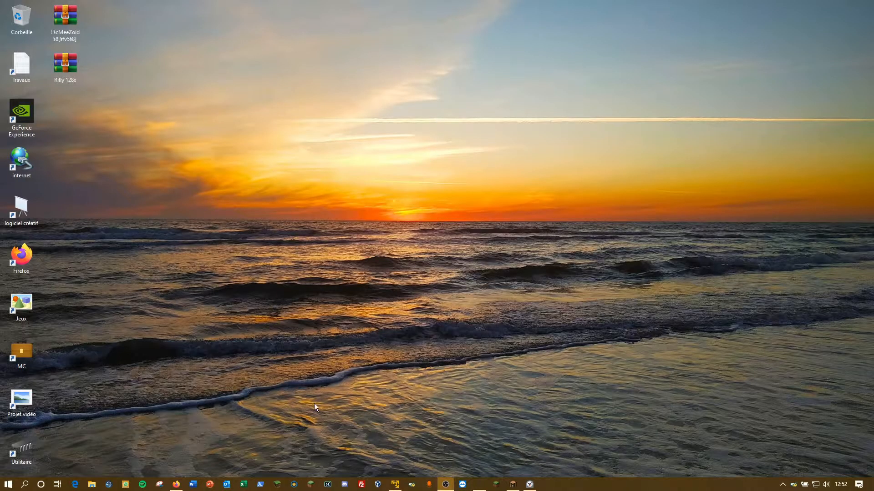
Step: Switch to Firefox and open the "ISO Windows 7 Pro 64 Bits - associationalain" result from the Google search
click(176, 484)
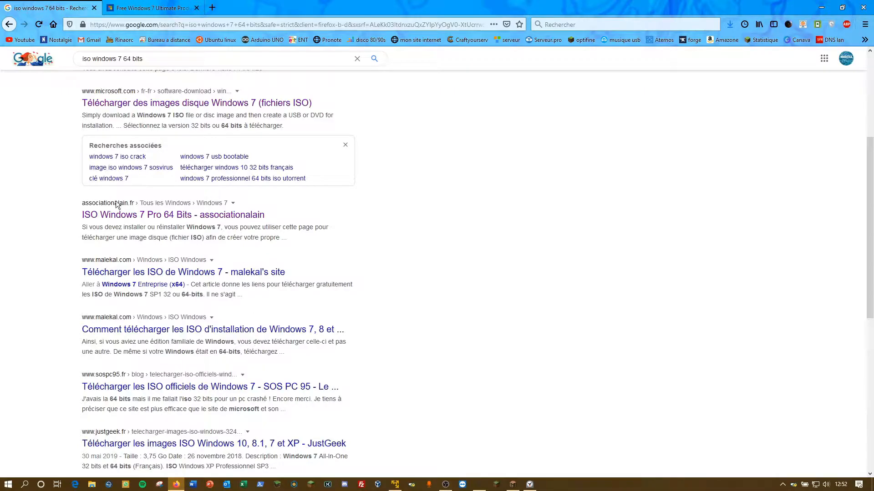
scroll(365, 230, up, 5)
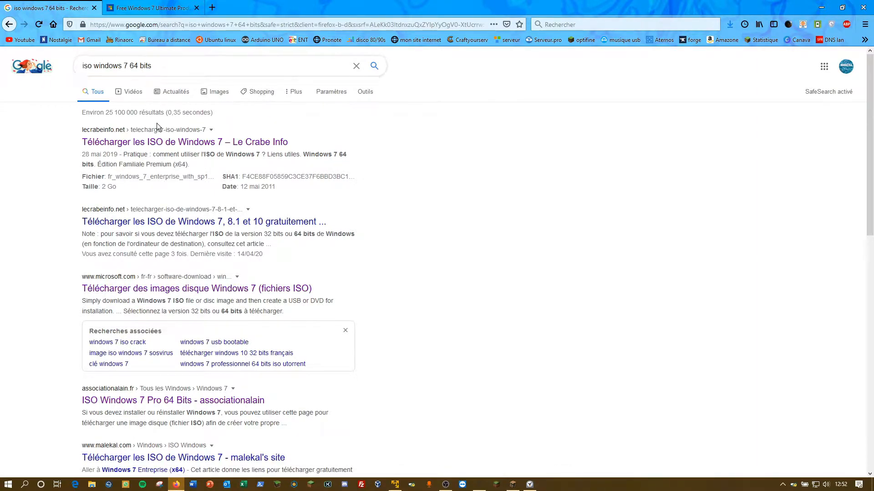
scroll(149, 164, down, 1)
scroll(149, 165, down, 2)
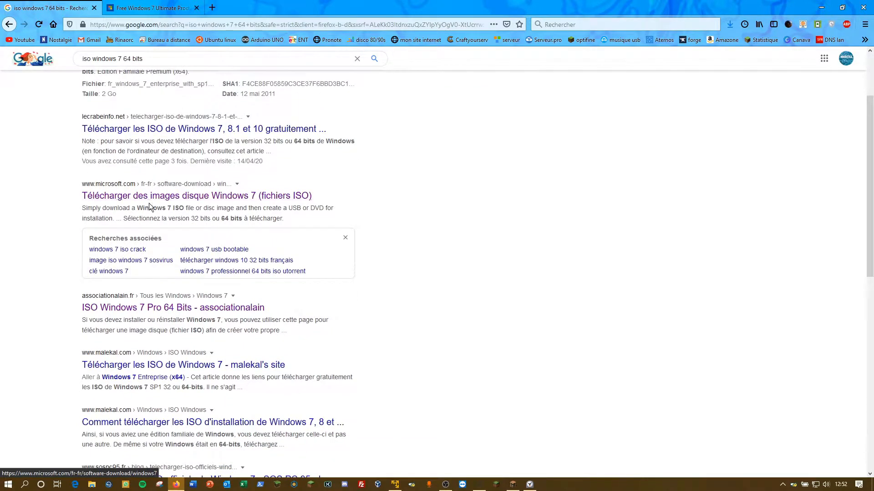
scroll(145, 243, down, 1)
click(166, 250)
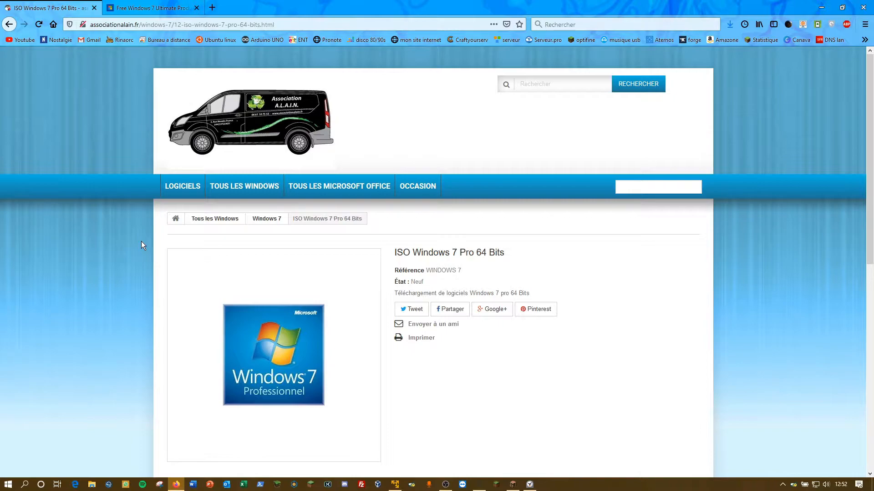
Step: Follow the TELECHARGER ICI link in the product description to the sharing page for windows 7 pro 64.iso
scroll(141, 241, down, 1)
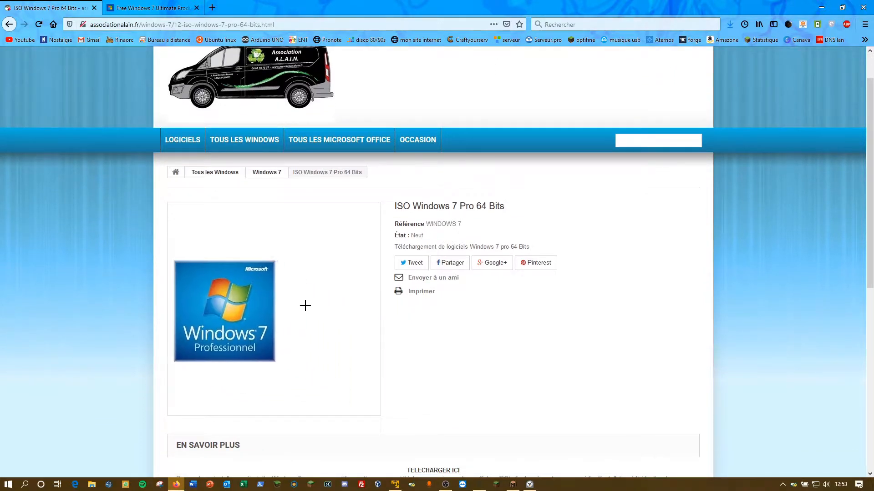
scroll(438, 236, down, 6)
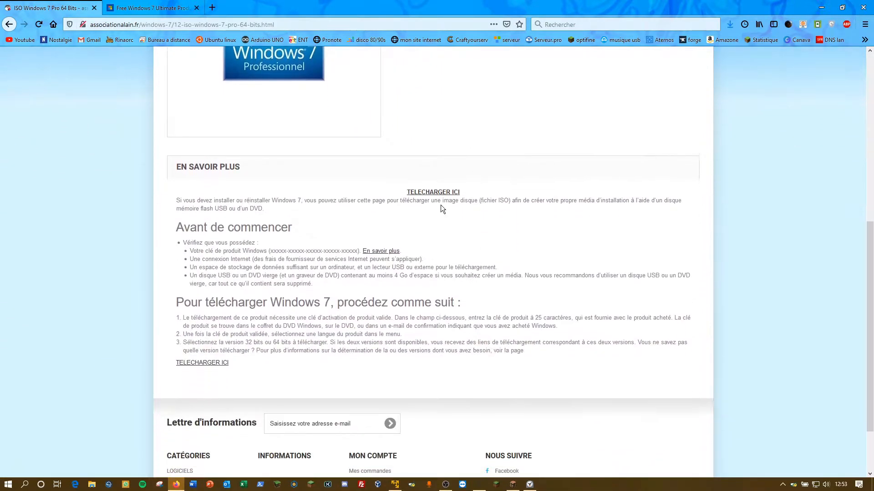
click(435, 193)
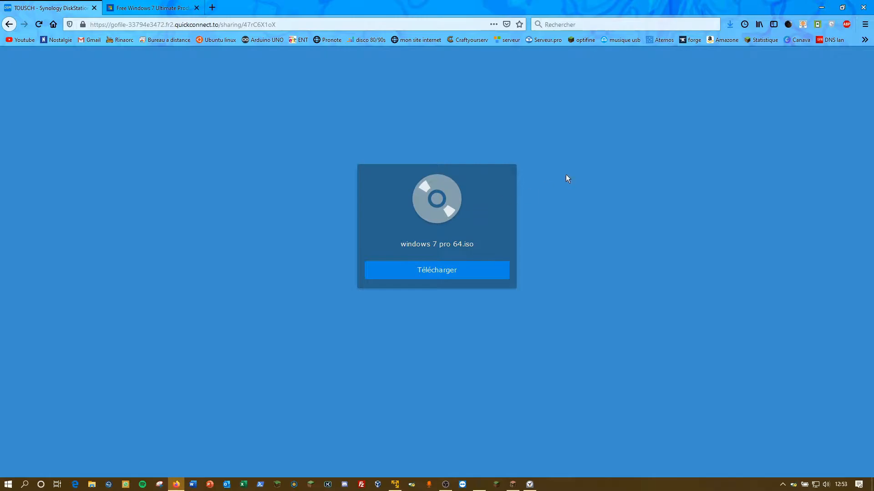
Step: Check the computer's processor, installed memory and system type in the properties of Ce PC, and close the Explorer window
click(813, 8)
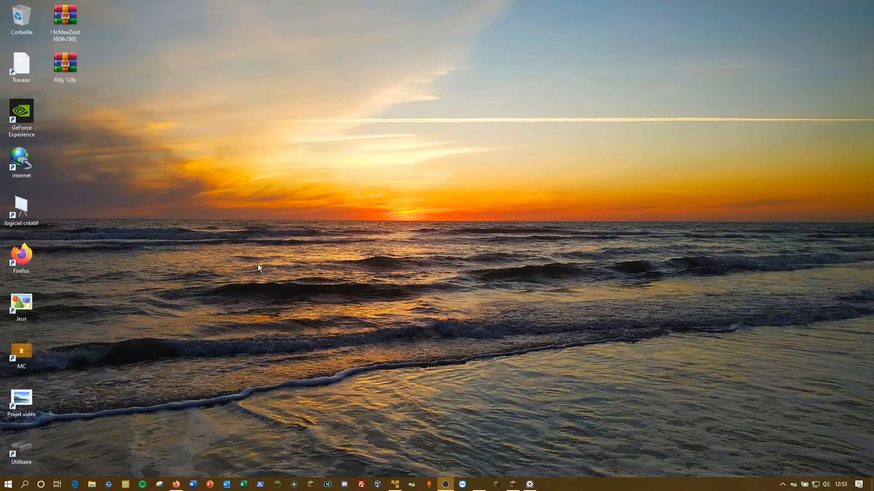
click(92, 485)
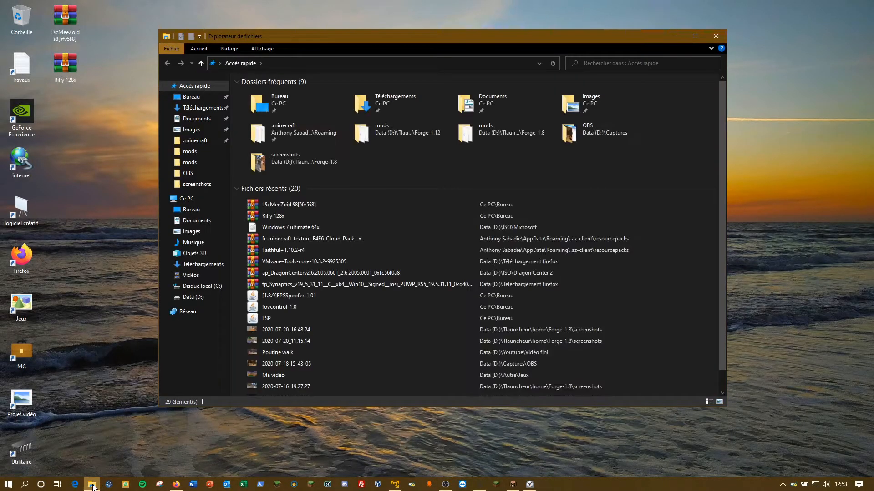
click(189, 200)
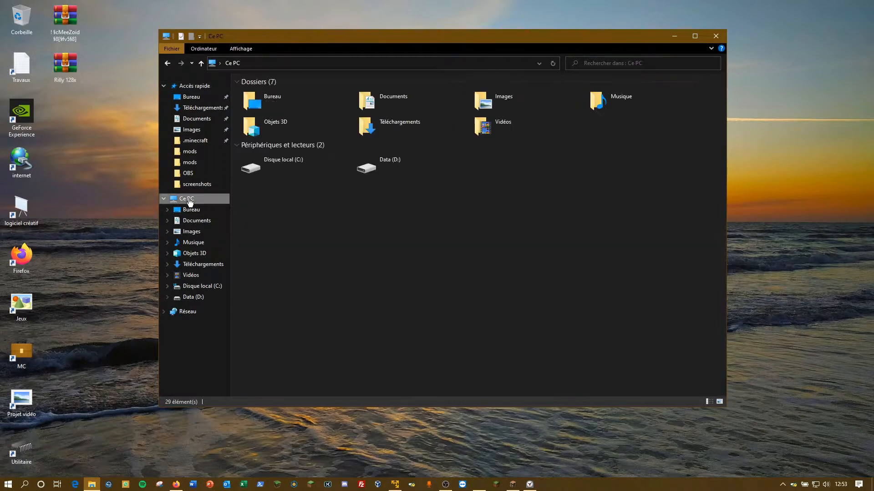
right_click(190, 201)
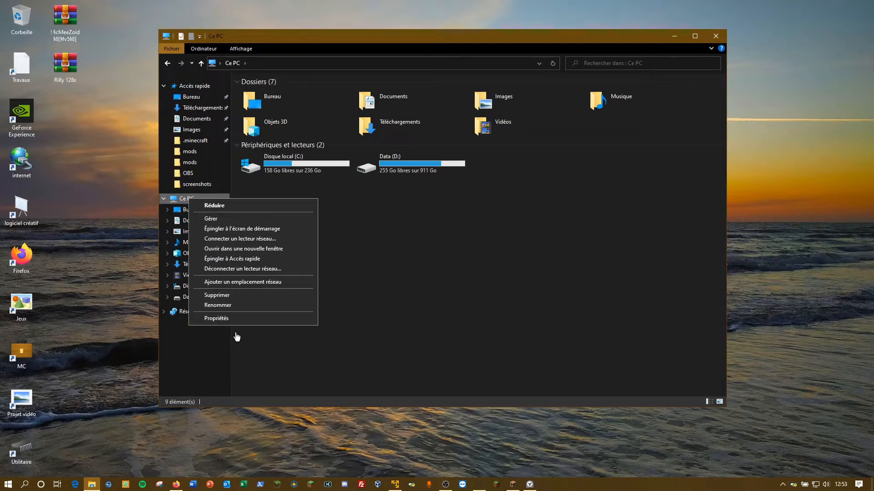
click(225, 320)
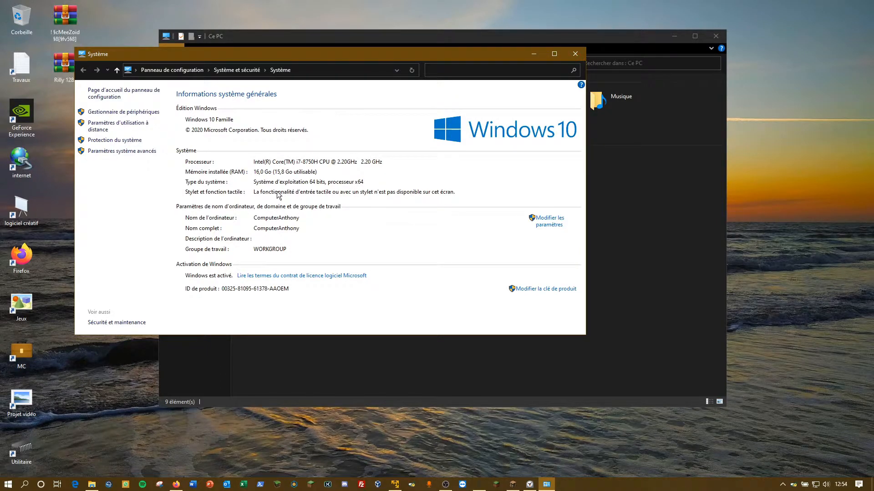
click(575, 54)
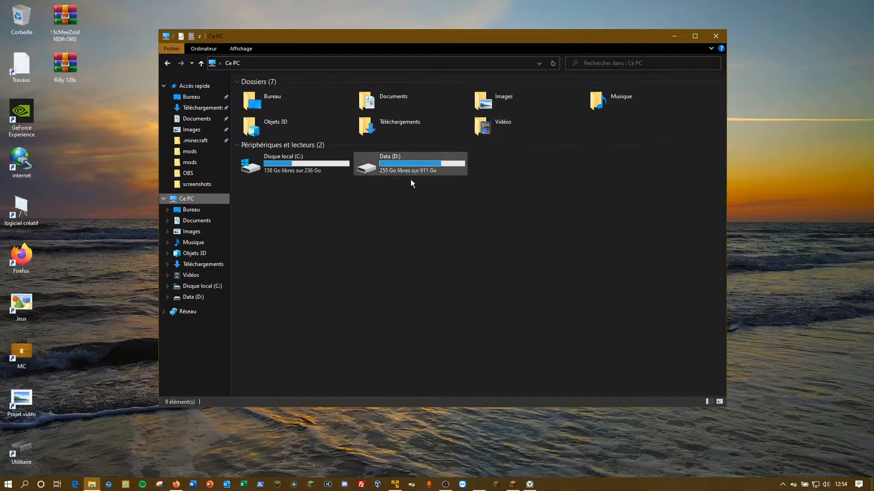
click(716, 36)
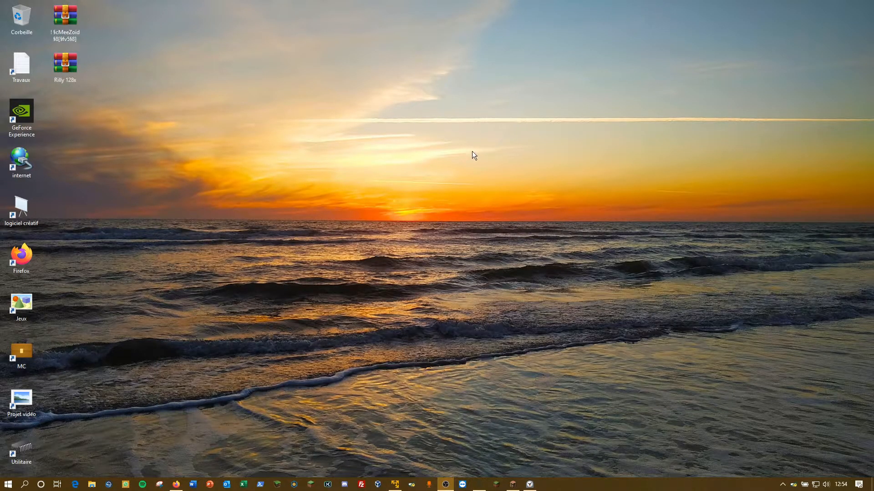
Step: Return to Firefox, download windows 7 pro 64.iso with Enregistrer le fichier, and save it to the Bureau folder
click(176, 484)
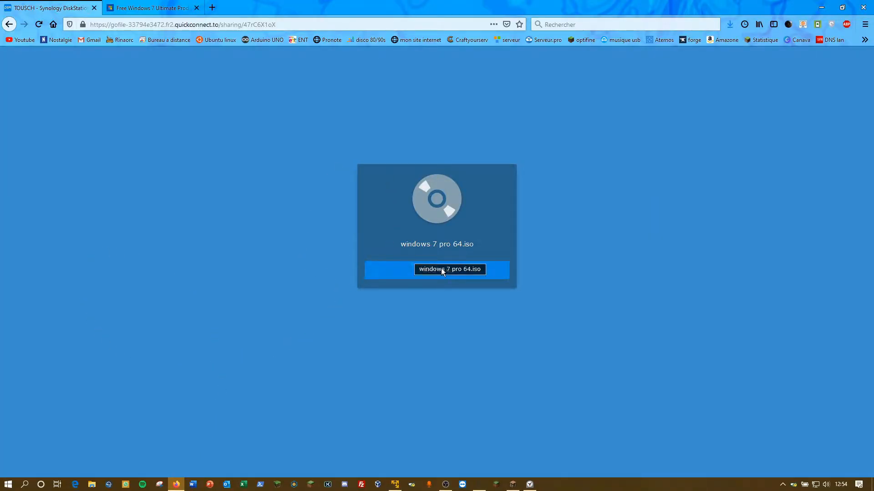
click(456, 269)
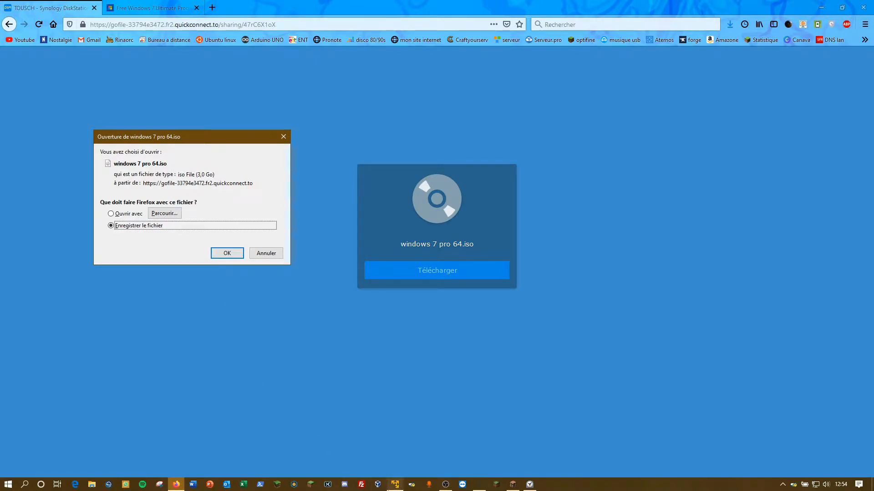
click(395, 484)
click(395, 484)
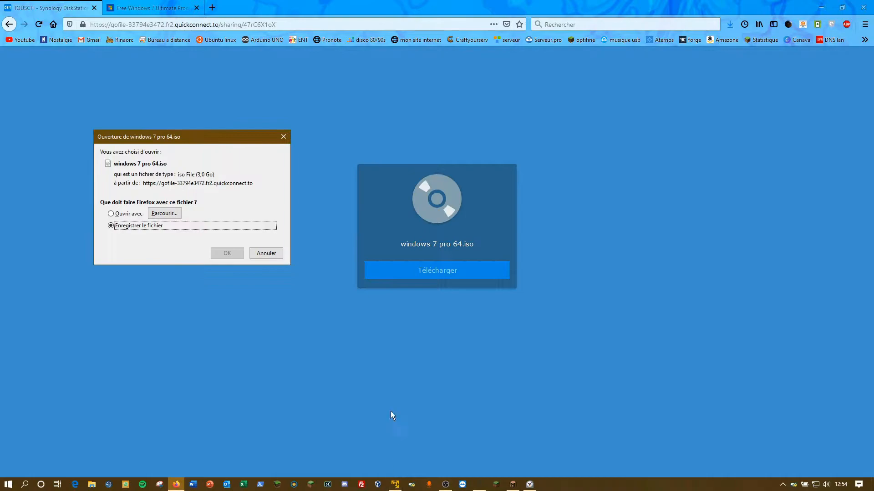
drag(196, 175, 221, 173)
click(221, 174)
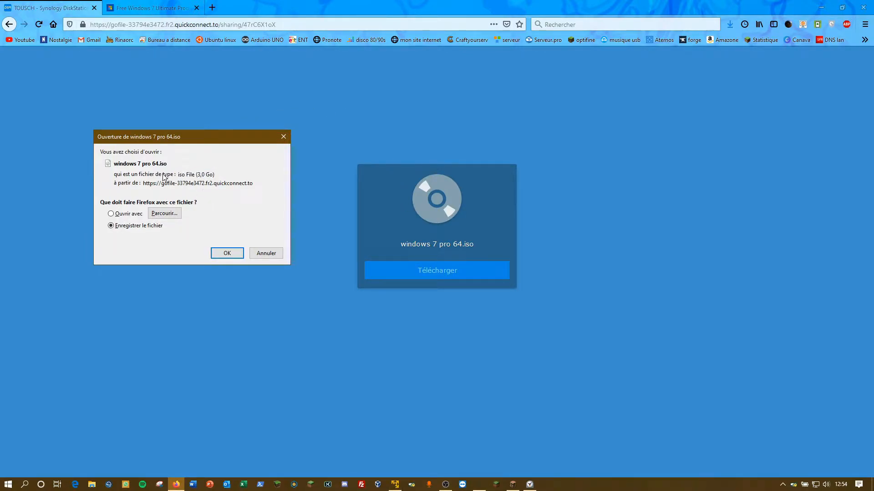
mouse_move(197, 174)
mouse_down()
mouse_move(212, 176)
mouse_move(186, 175)
mouse_up()
click(226, 172)
drag(194, 174, 214, 174)
click(215, 226)
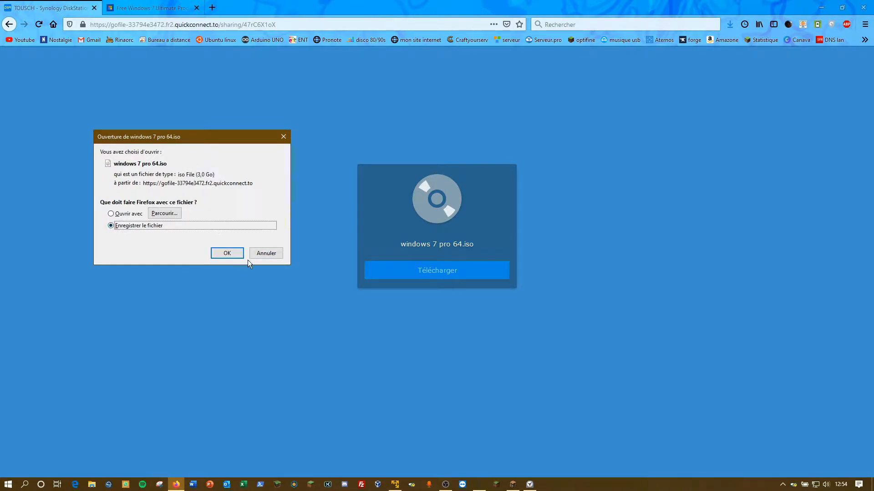
click(227, 253)
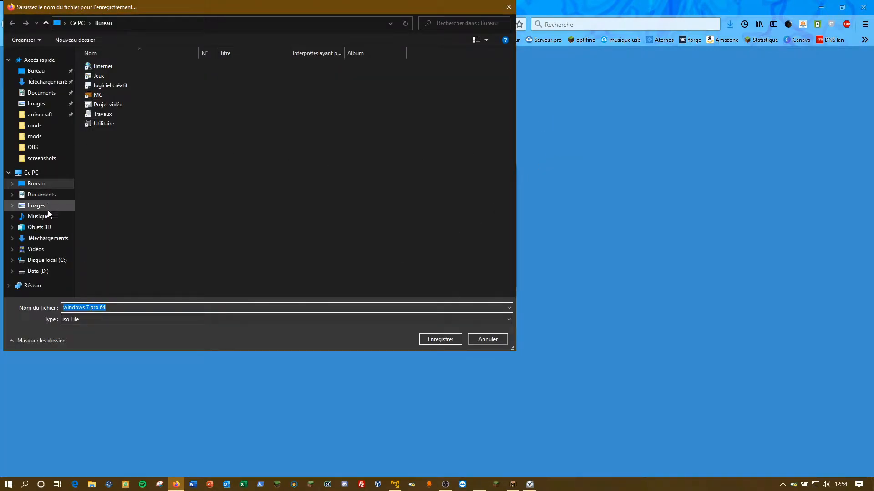
click(439, 339)
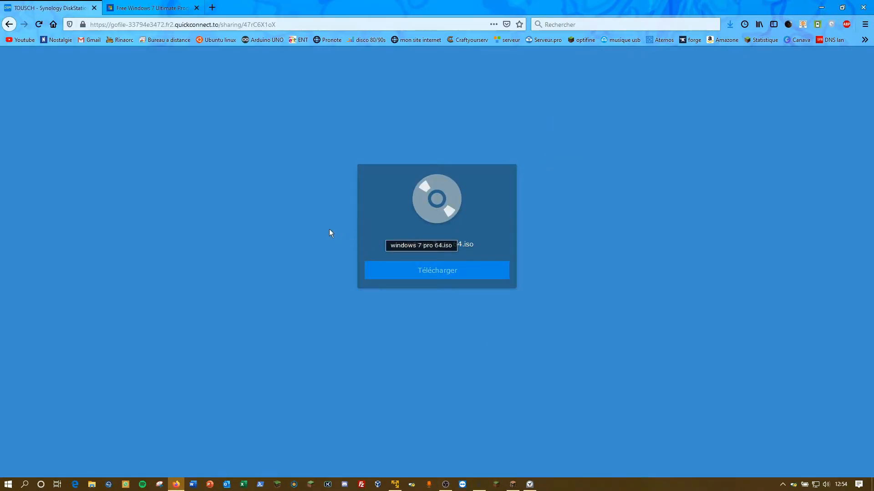
Step: Close the ISO sharing page, minimise the browser and switch to VMware Workstation 15 Player
click(95, 8)
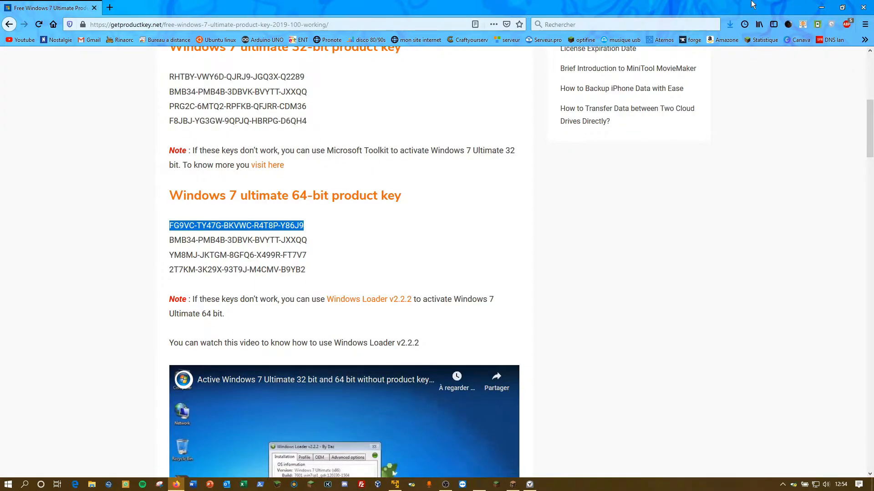
click(822, 2)
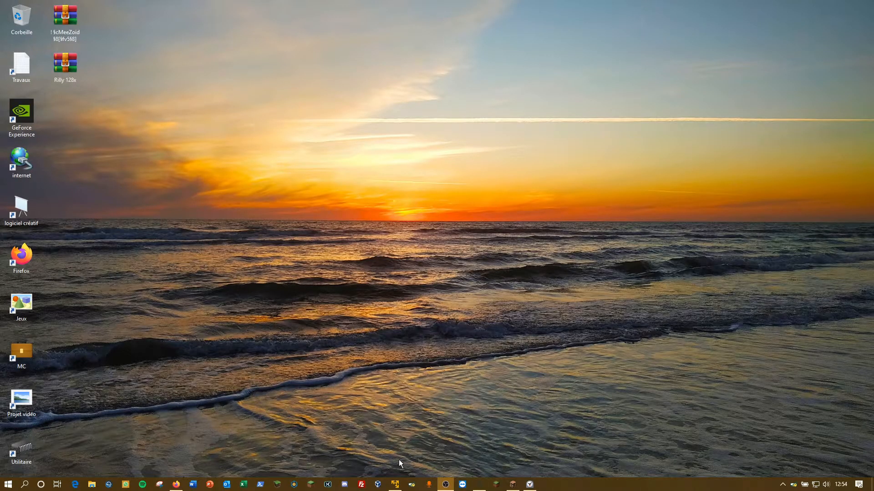
click(395, 484)
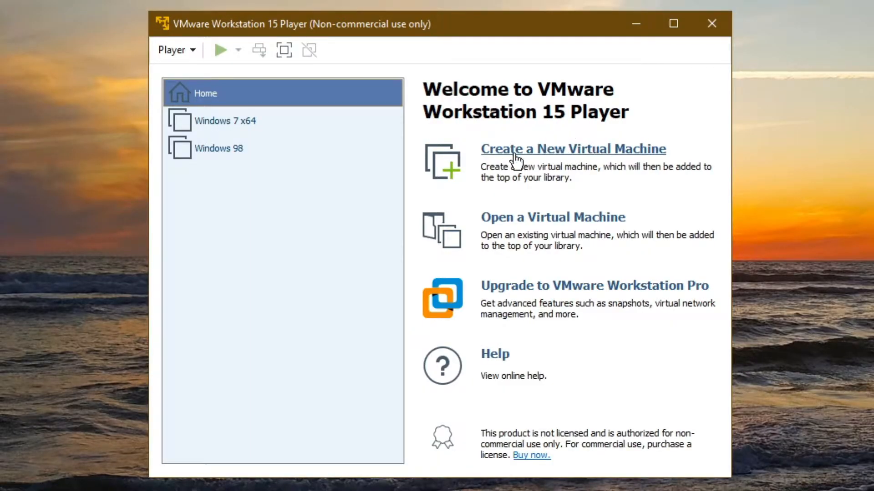
Step: Start creating a new virtual machine from the installer image Windows 7 ultimate 64x in D:\ISO\Microsoft
click(526, 148)
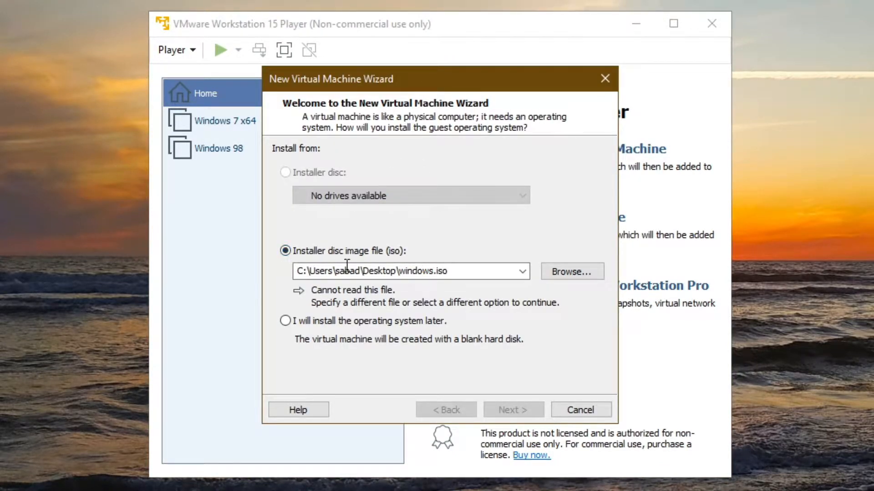
click(574, 273)
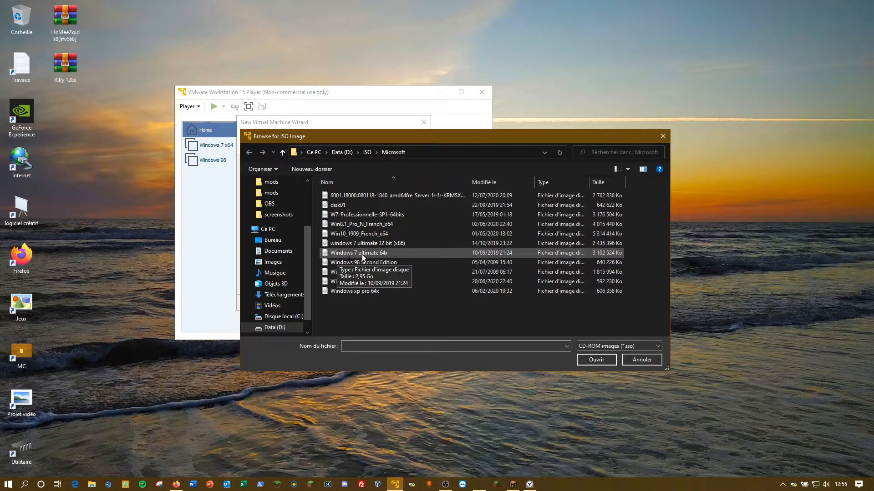
double_click(386, 254)
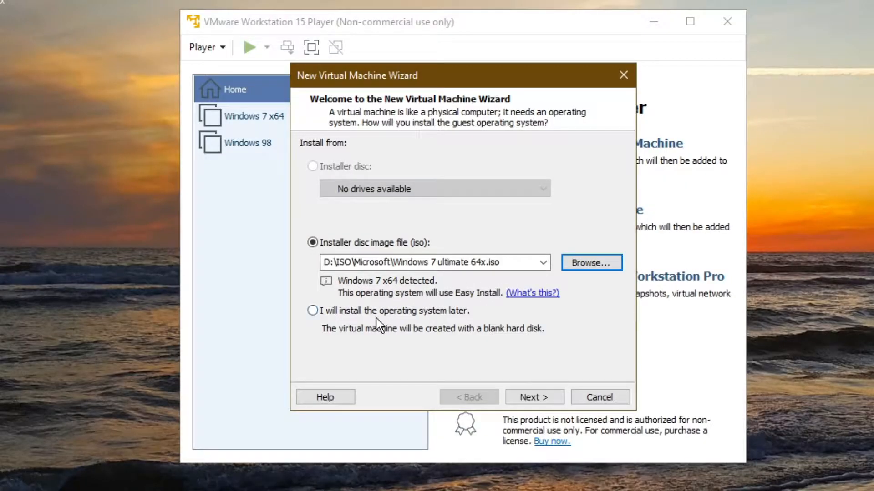
click(531, 403)
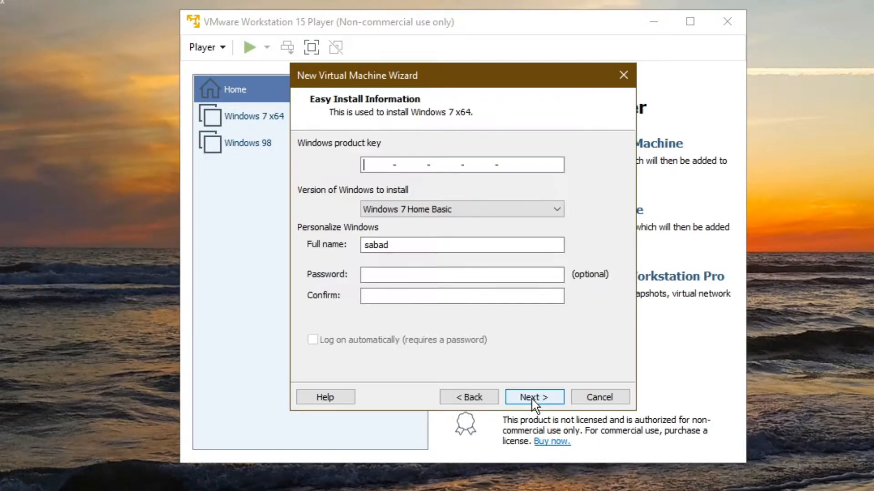
Step: Copy the first Windows 7 Ultimate 64-bit product key from the Firefox page and paste it into the wizard's Windows product key field
click(473, 164)
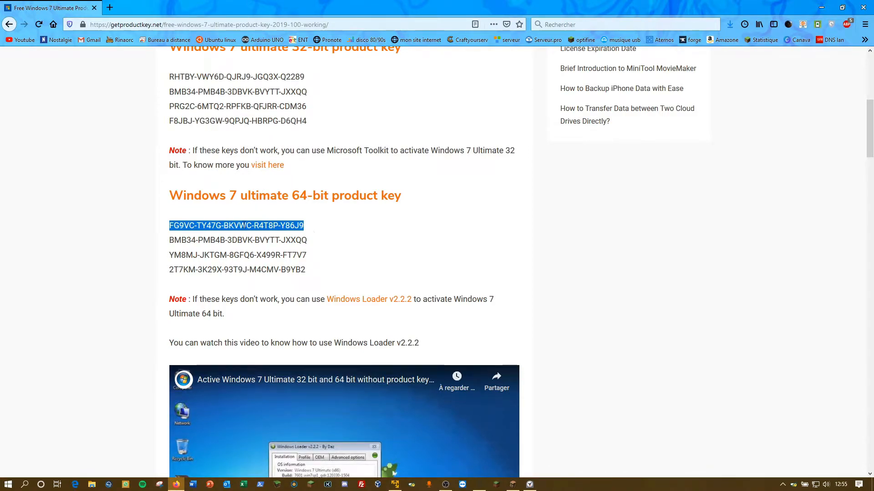
right_click(262, 228)
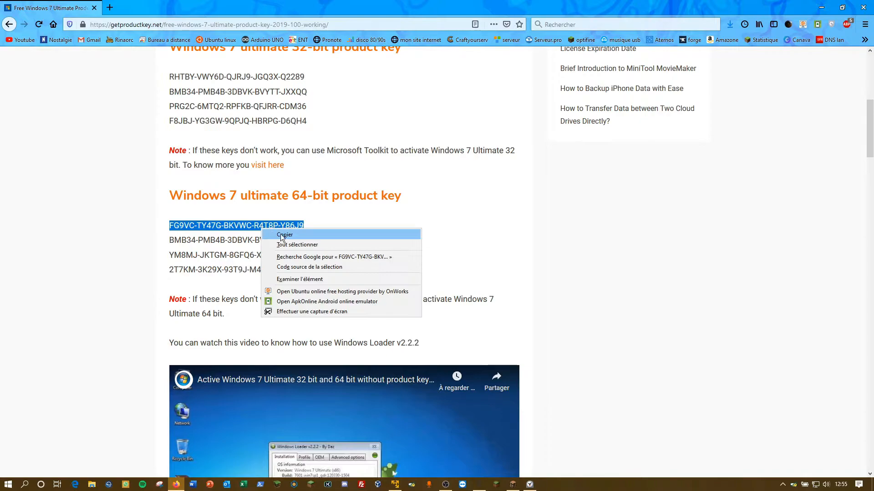
click(284, 234)
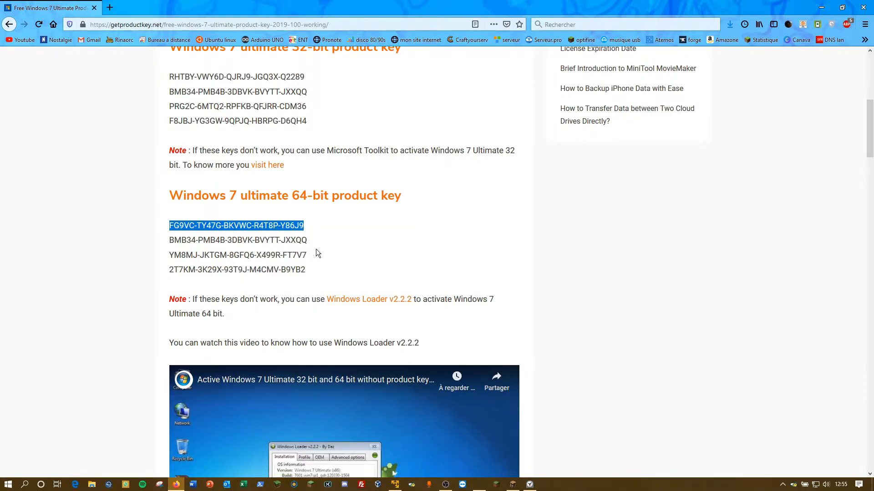
click(822, 7)
right_click(321, 172)
click(339, 210)
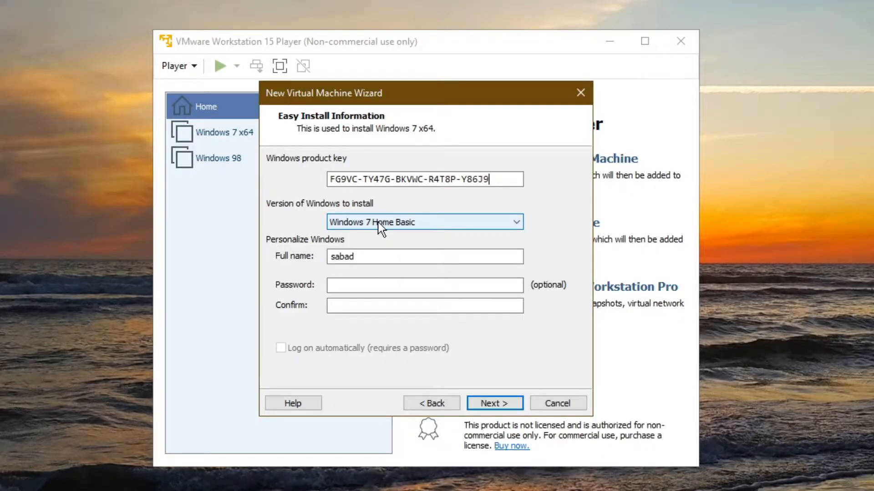
Step: Set the version to install to Windows 7 Ultimate and replace the full name, leaving the password blank
click(306, 197)
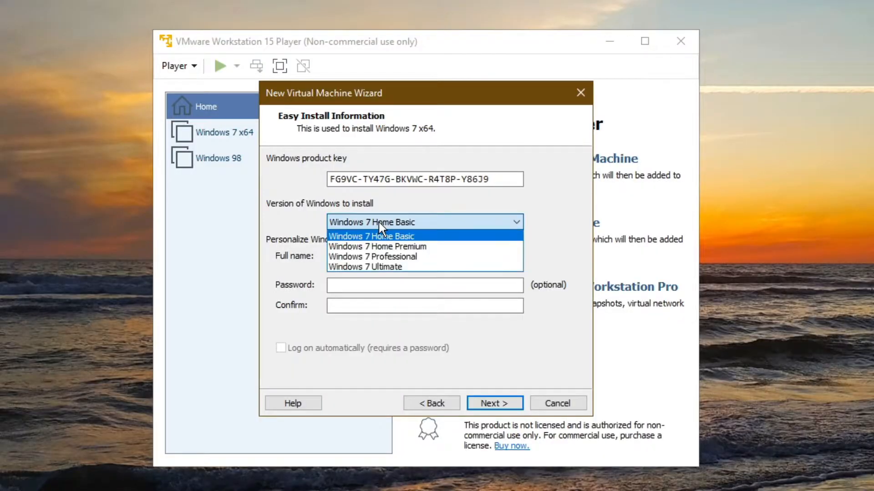
click(362, 268)
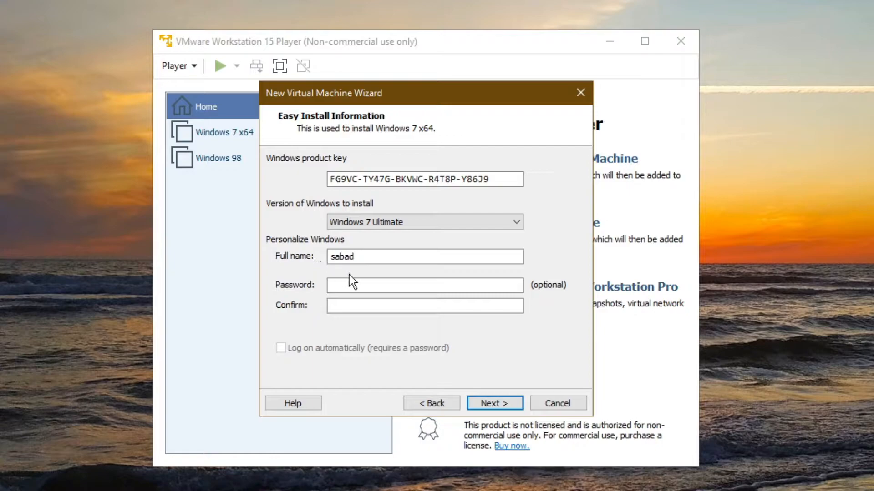
click(392, 256)
drag(399, 255, 243, 253)
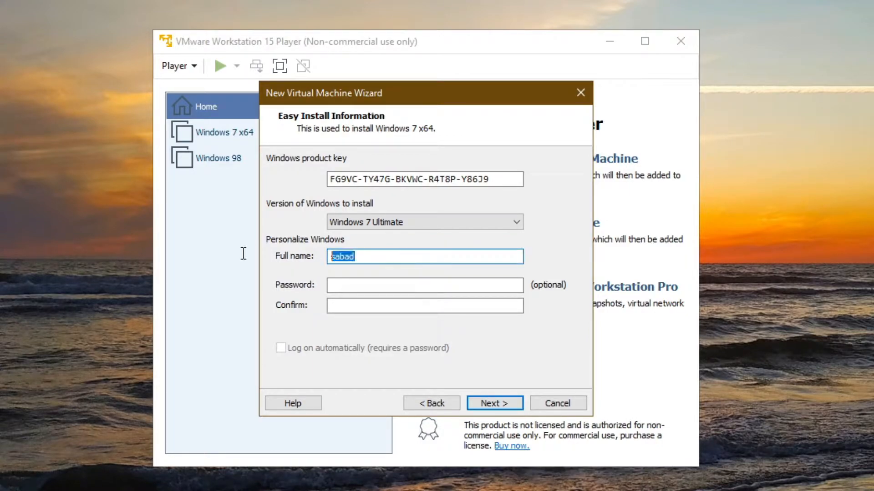
key(BackSpace)
text(Nouga)
key(Tab)
key(Tab)
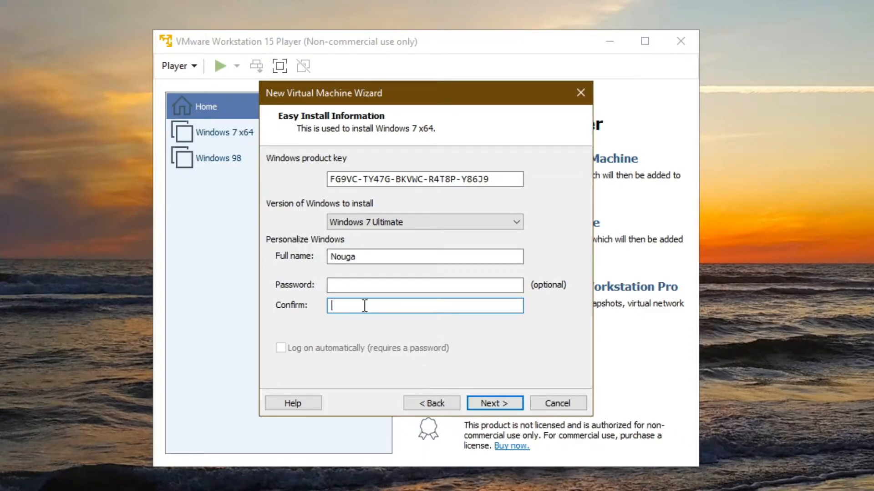
click(495, 404)
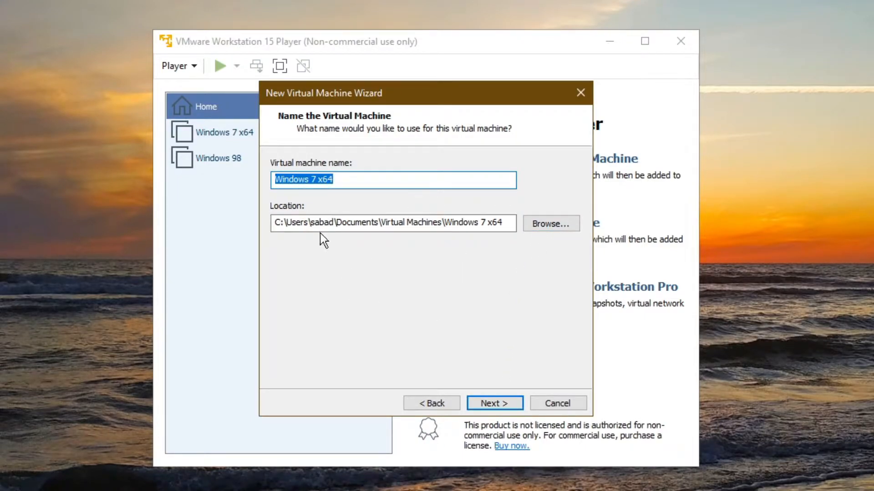
Step: Store the virtual machine in D:\Virtual under the name Windows 7 x64 2, and continue with that location
click(358, 179)
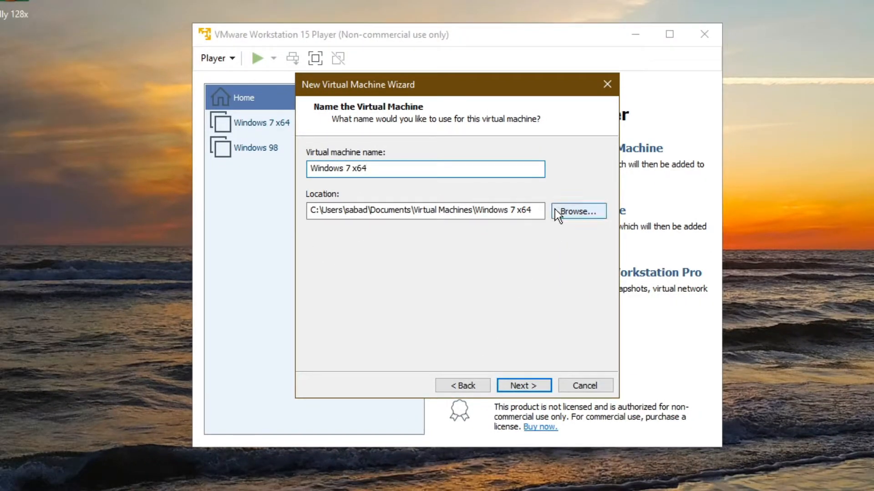
click(527, 223)
scroll(672, 290, down, 1)
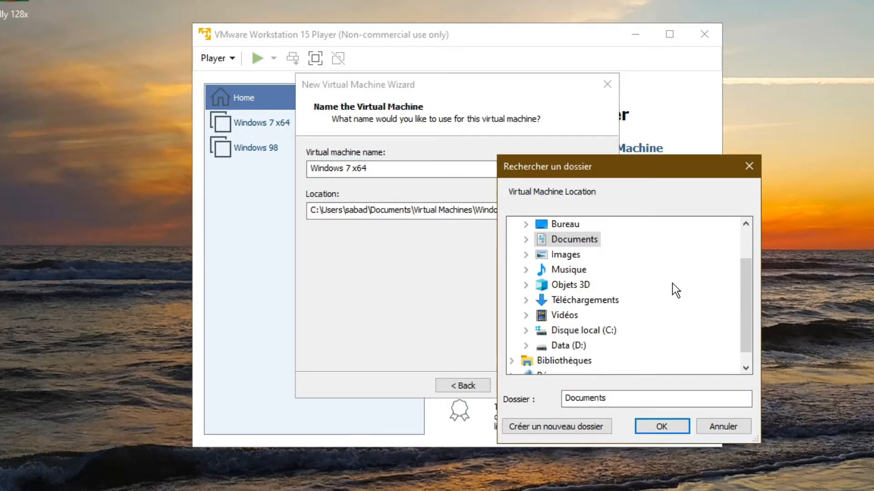
click(561, 347)
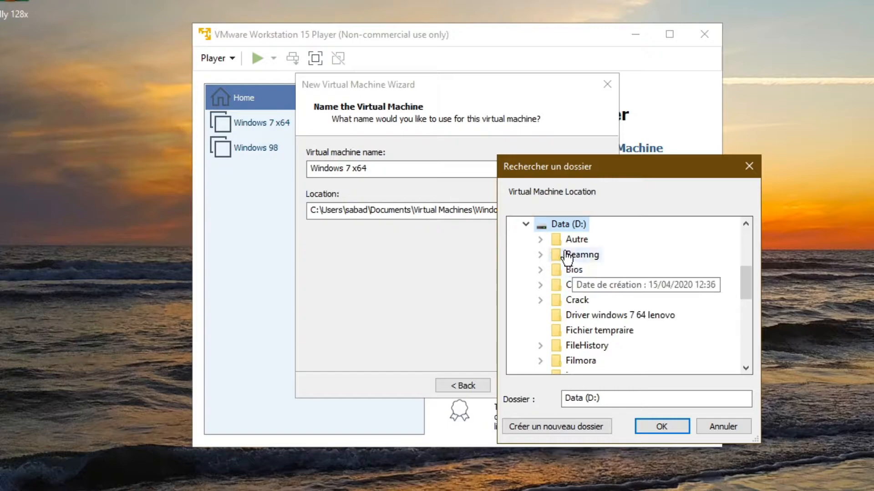
scroll(607, 296, down, 2)
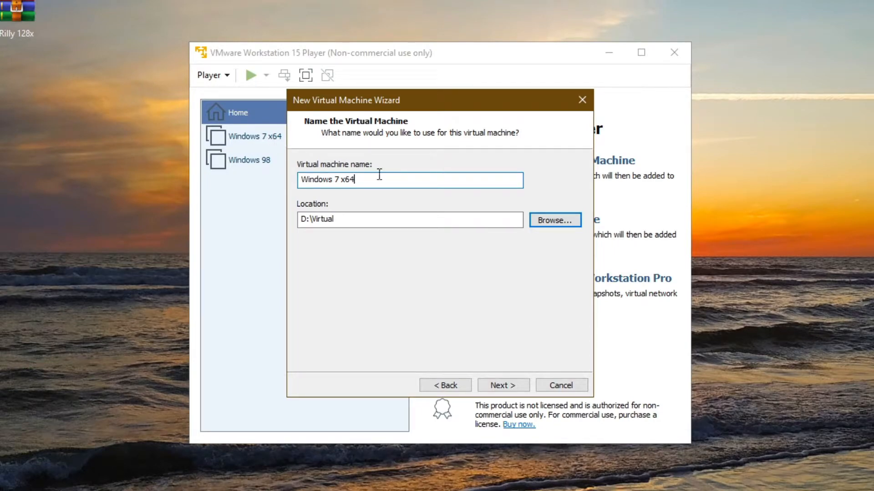
text(2)
click(507, 387)
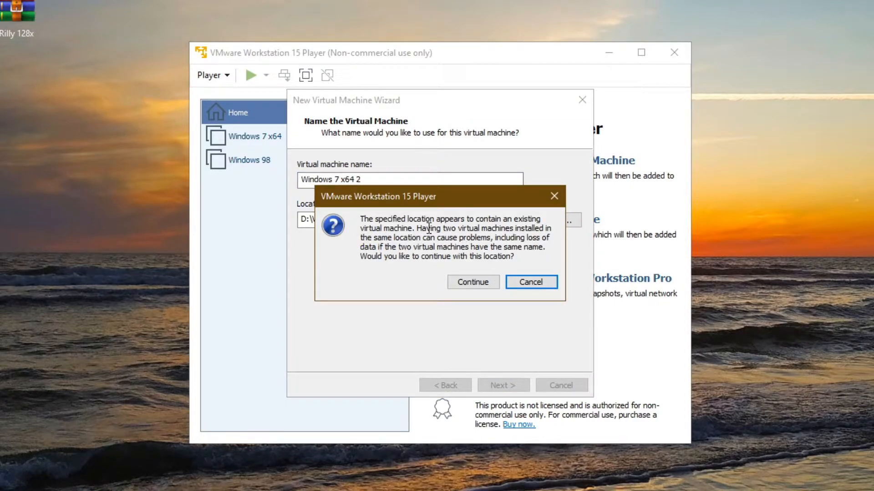
click(479, 282)
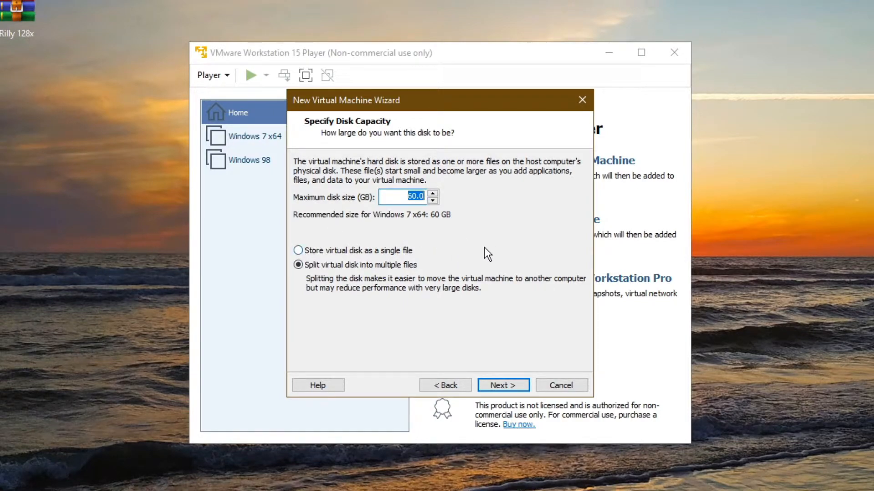
Step: Accept the 60 GB disk split into multiple files, and set the virtual machine's memory to 8 GB in the hardware settings
click(505, 385)
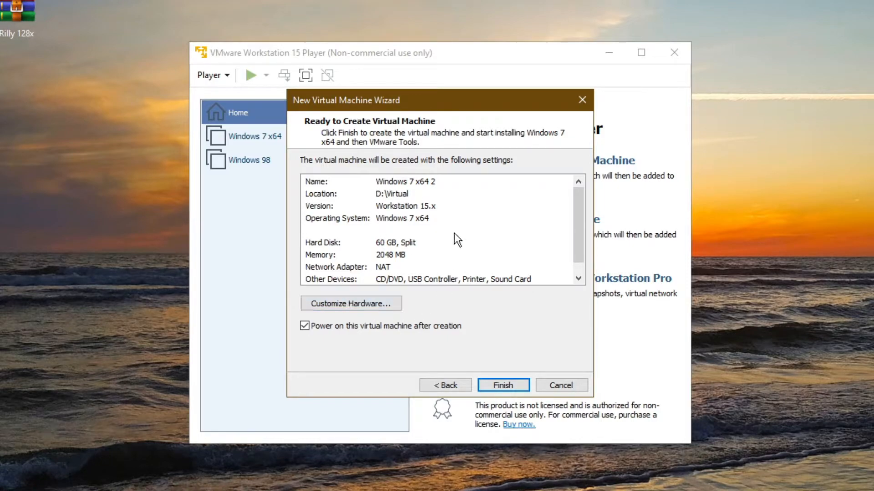
click(371, 305)
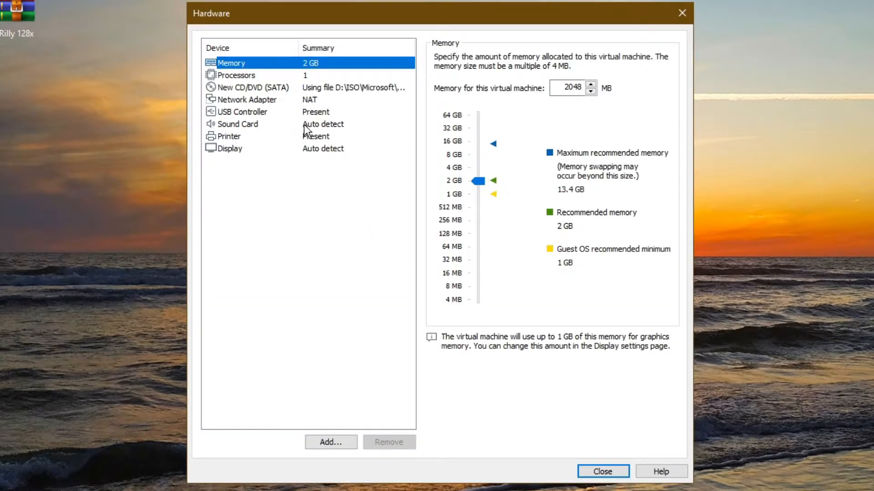
click(477, 168)
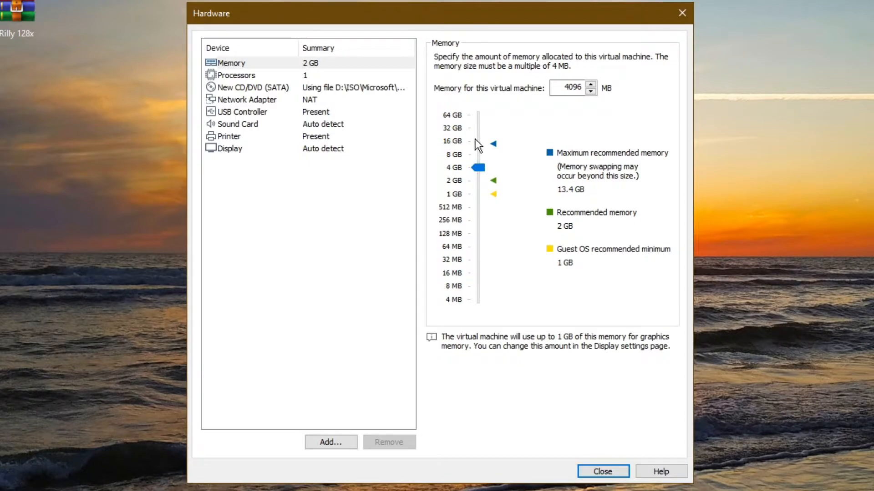
click(478, 156)
Step: Set the number of processor cores to 4 and close the hardware settings
click(283, 78)
click(587, 59)
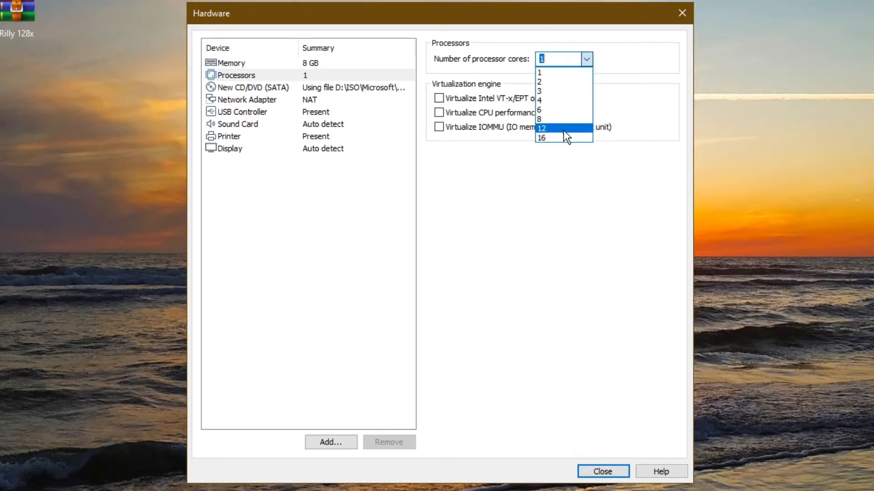
click(554, 101)
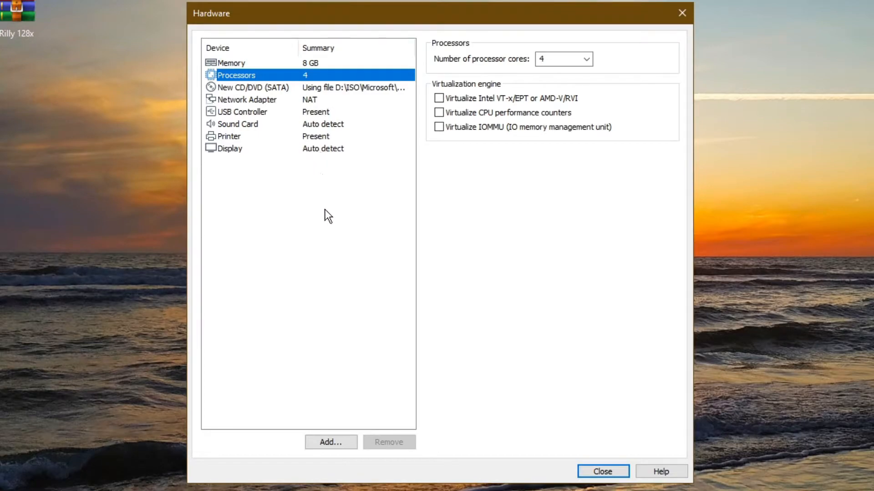
click(612, 473)
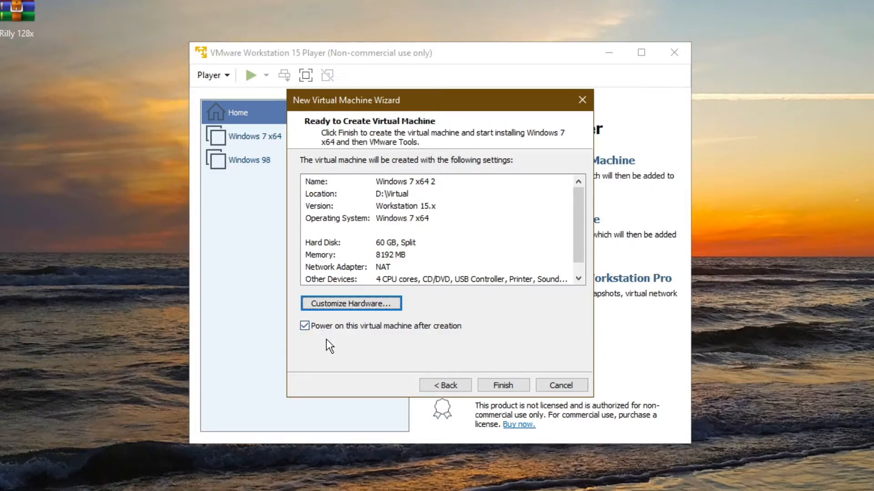
Step: Finish creating the virtual machine with automatic power-on, and maximise its window
click(503, 388)
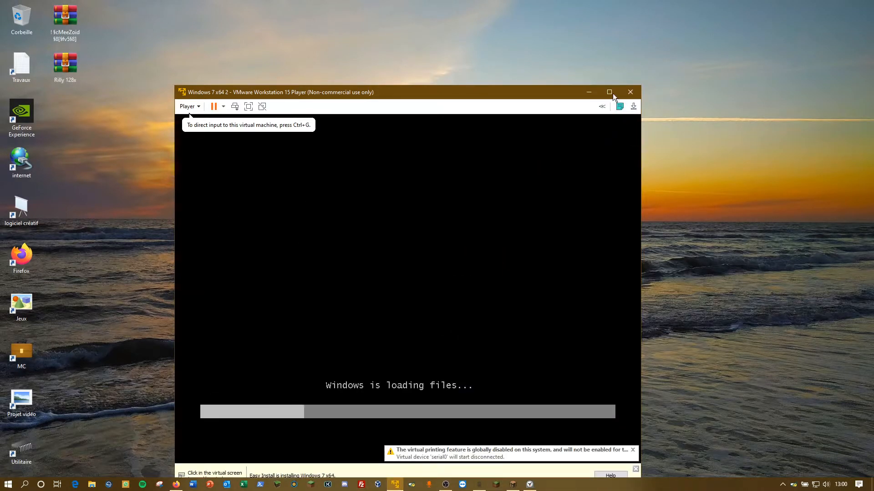
click(609, 91)
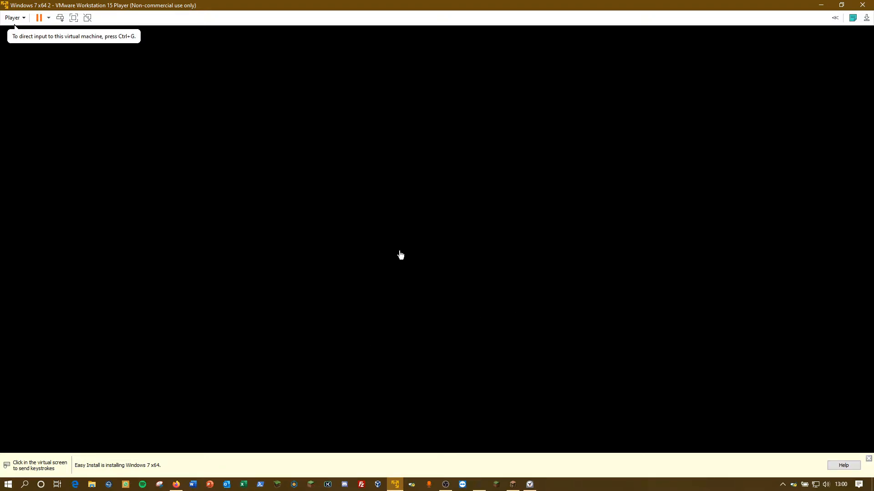
click(563, 274)
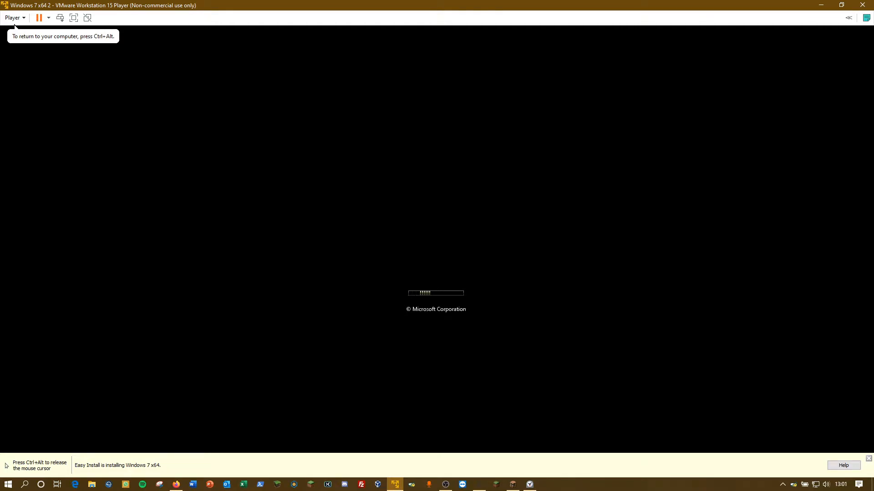
Step: Dismiss the Easy Install message bar, and restart the guest immediately when Windows setup calls for a reboot
key(ctrl+alt)
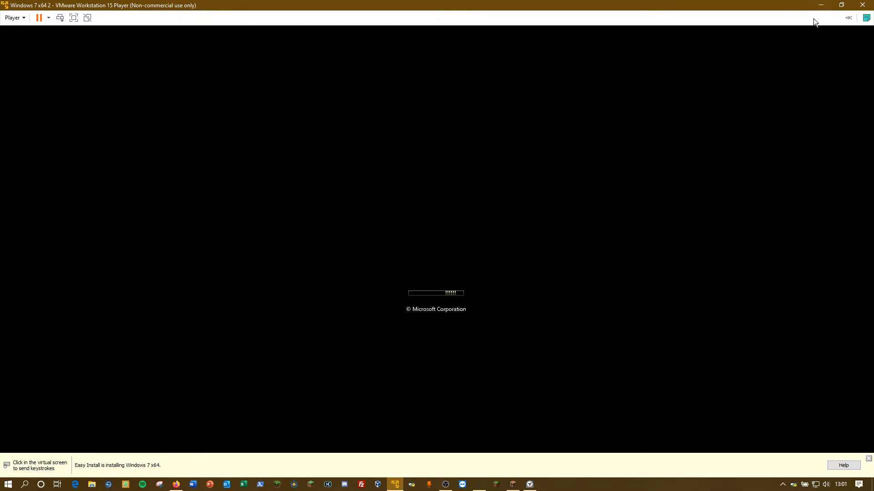
click(868, 459)
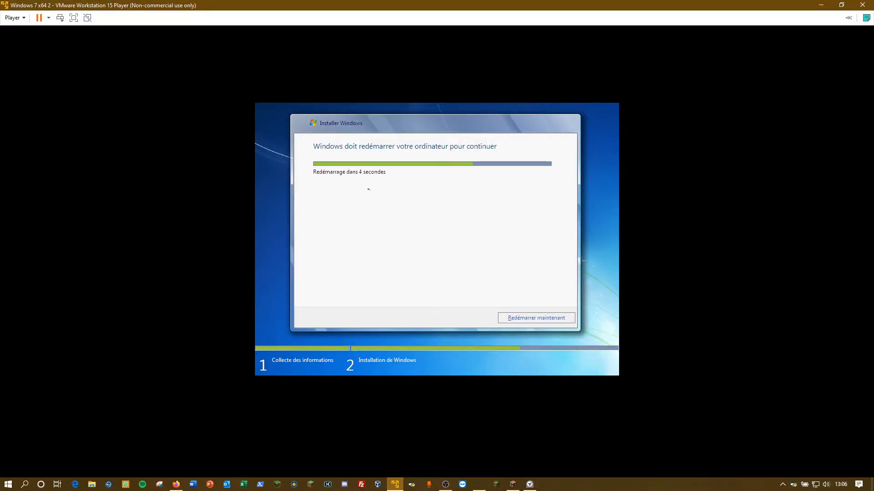
click(542, 317)
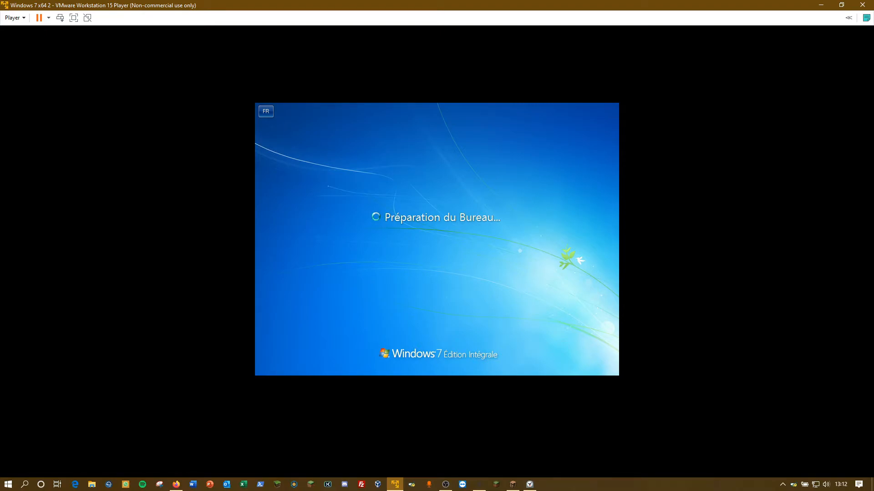
click(15, 18)
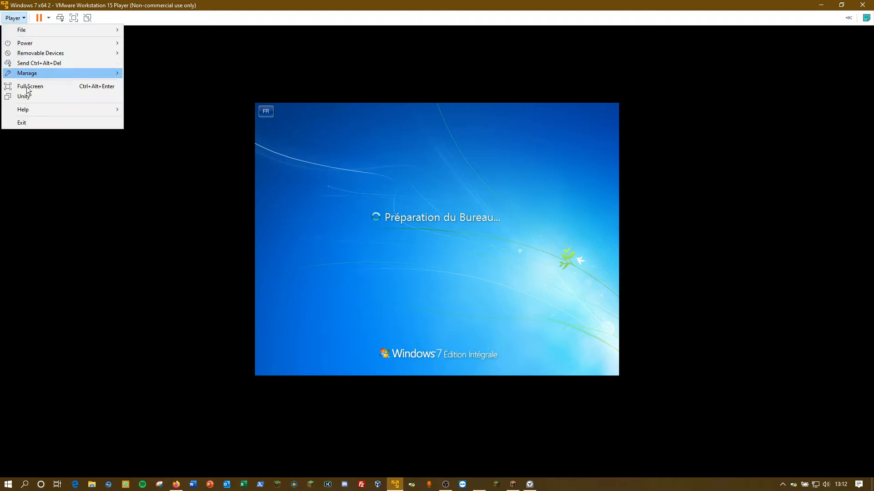
mouse_move(31, 74)
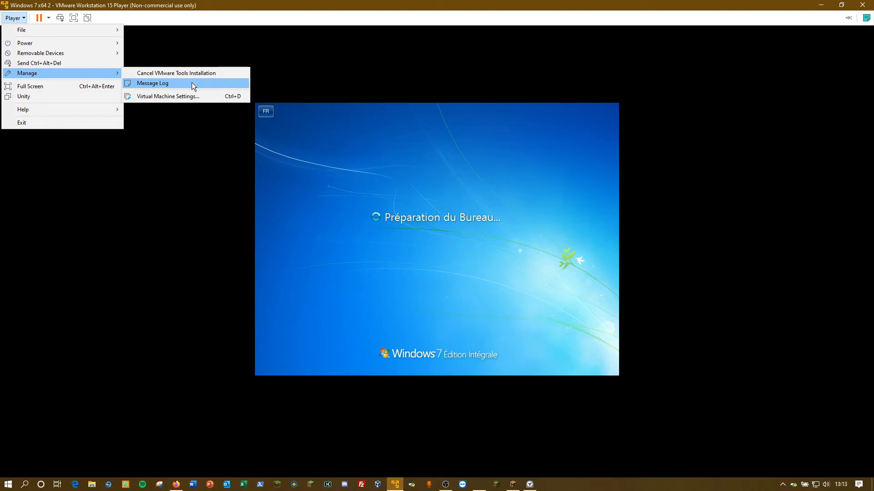
click(212, 135)
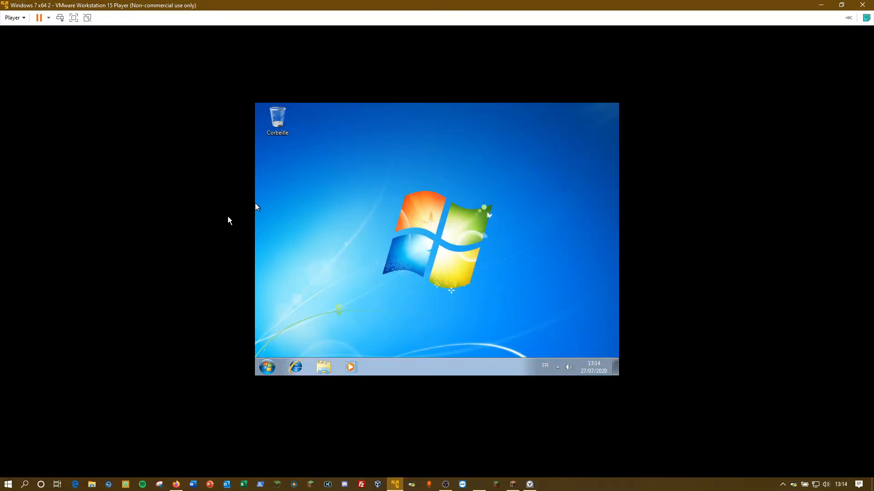
Step: Restore the maximised virtual machine window to its smaller size on the host desktop
double_click(406, 7)
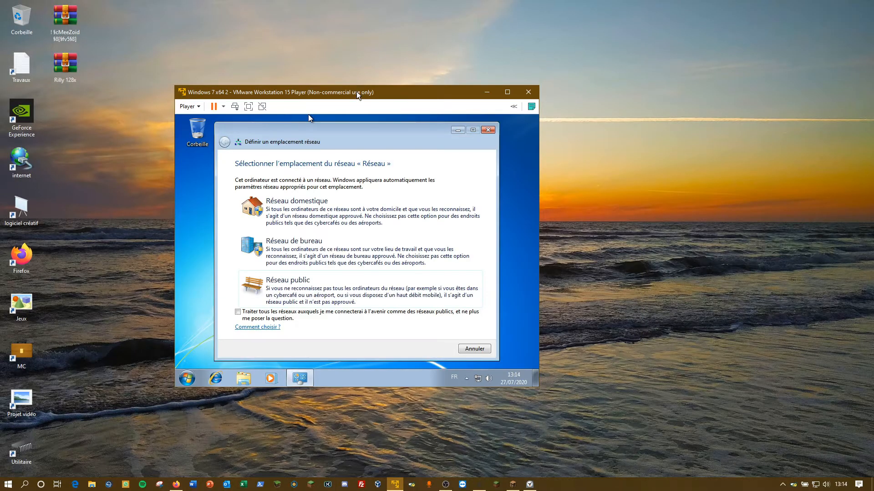
Step: Move the virtual machine window toward the middle of the host desktop and enlarge it slightly to fit the whole guest screen
drag(369, 97, 522, 69)
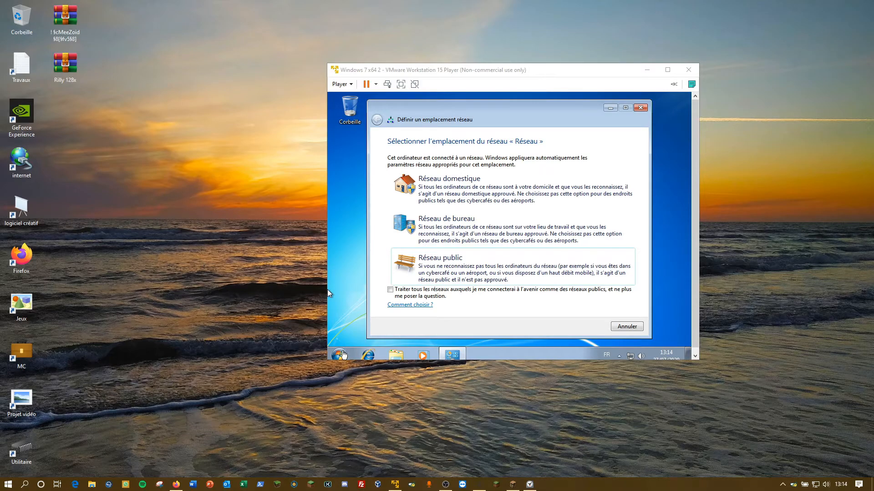
click(667, 70)
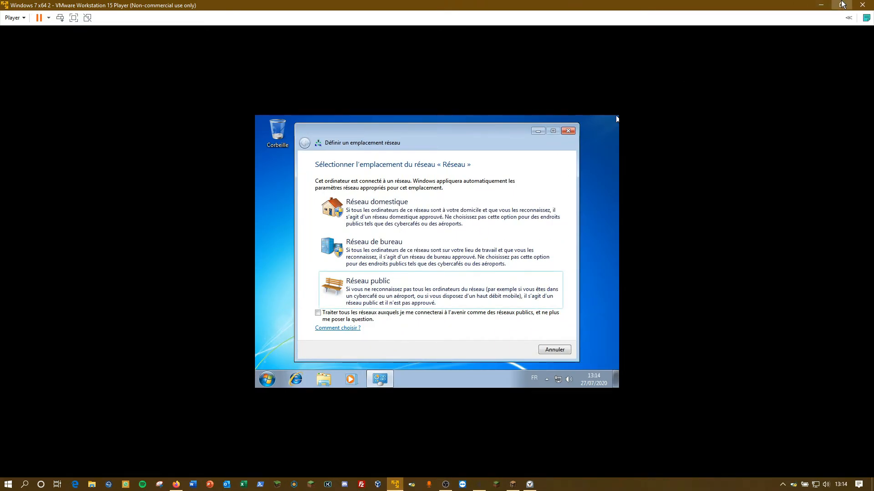
click(841, 5)
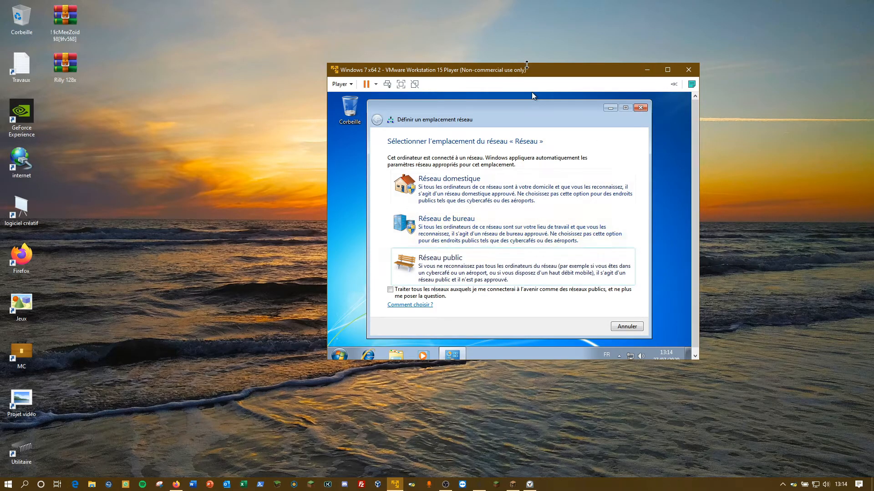
drag(529, 63, 529, 53)
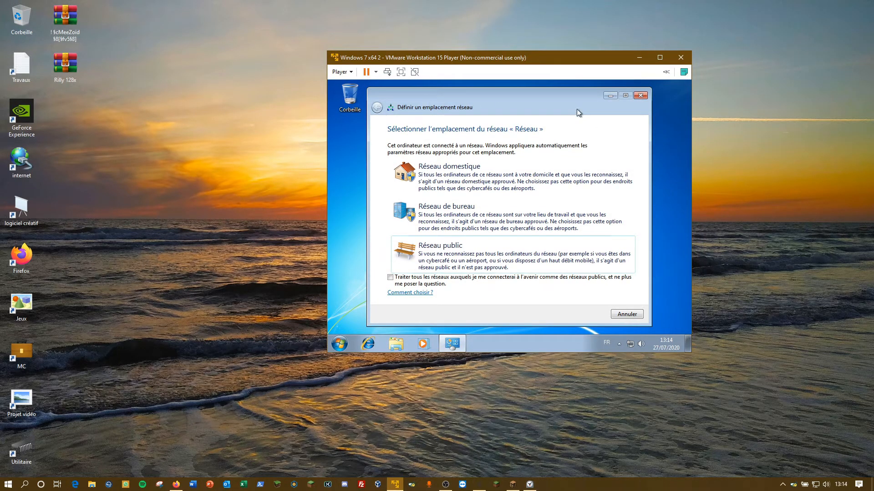
Step: Set the guest's network location to Réseau domestique, and check whether VMware Tools can be installed while the settings apply
click(439, 179)
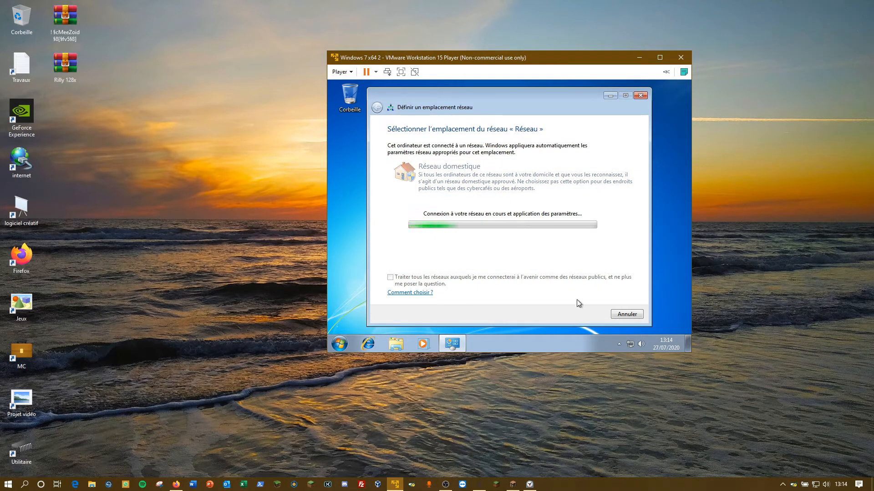
click(341, 73)
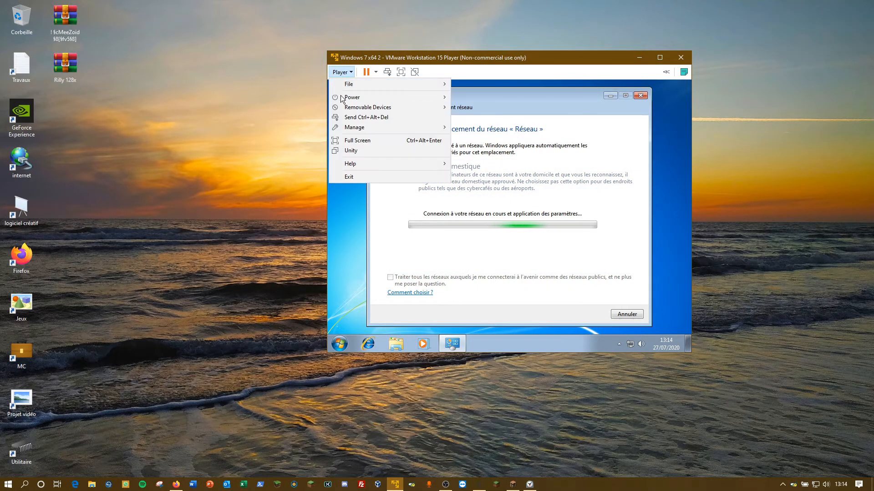
mouse_move(404, 129)
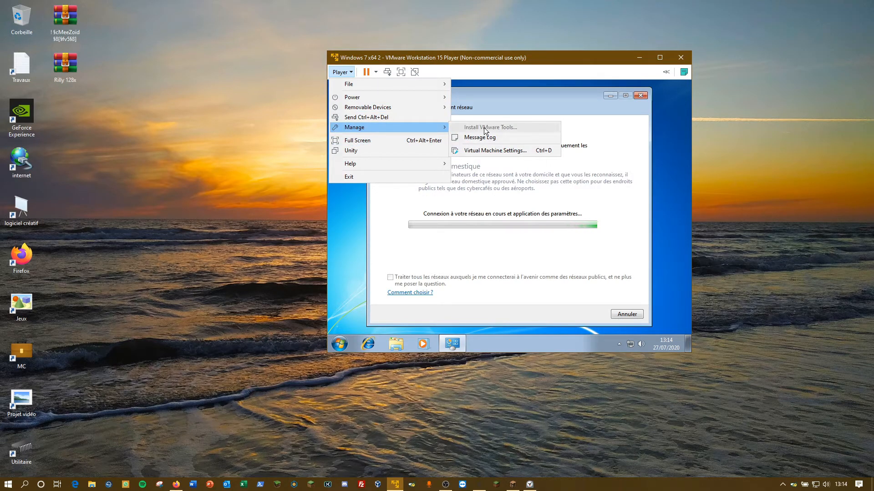
click(521, 97)
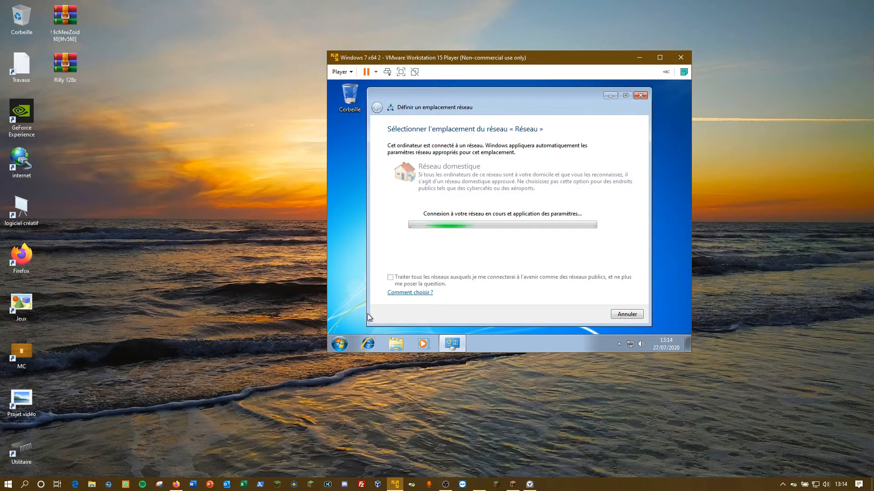
Step: Open the guest's file explorer and view the Ordinateur location
click(397, 344)
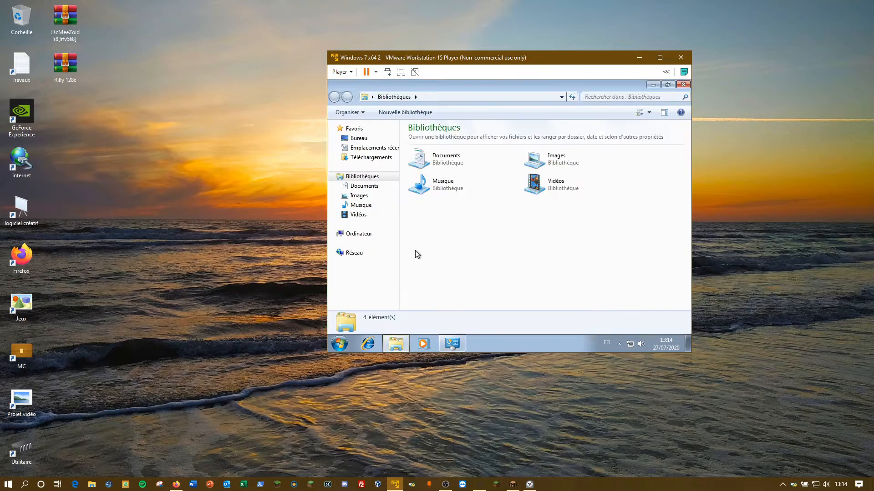
click(379, 234)
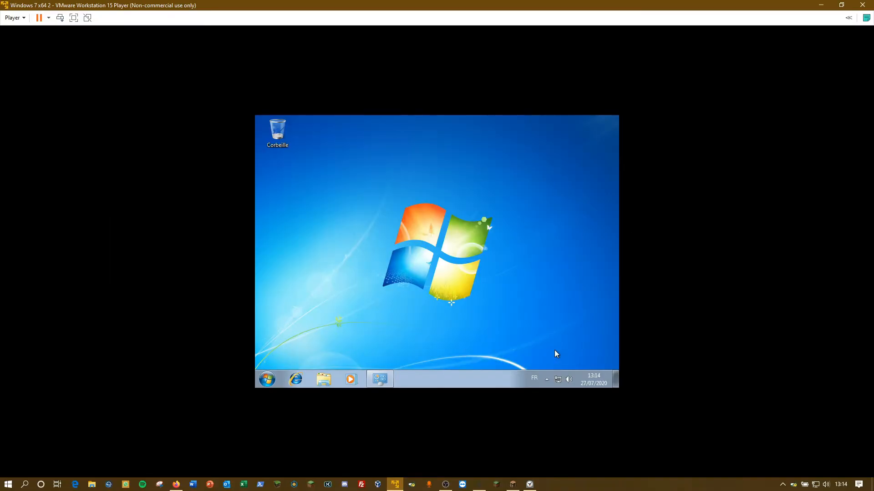
Step: Open the guest's Panneau de configuration, and check again whether VMware Tools can be installed from the Player's management commands
click(267, 379)
click(411, 290)
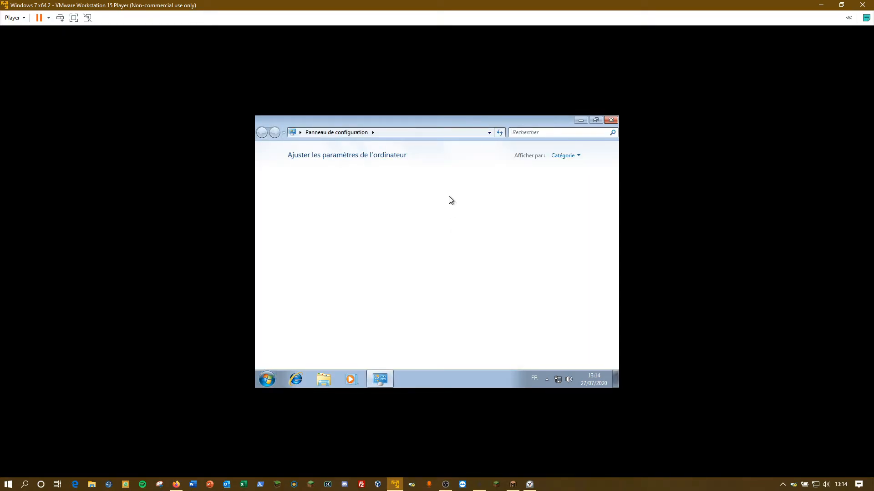
click(13, 18)
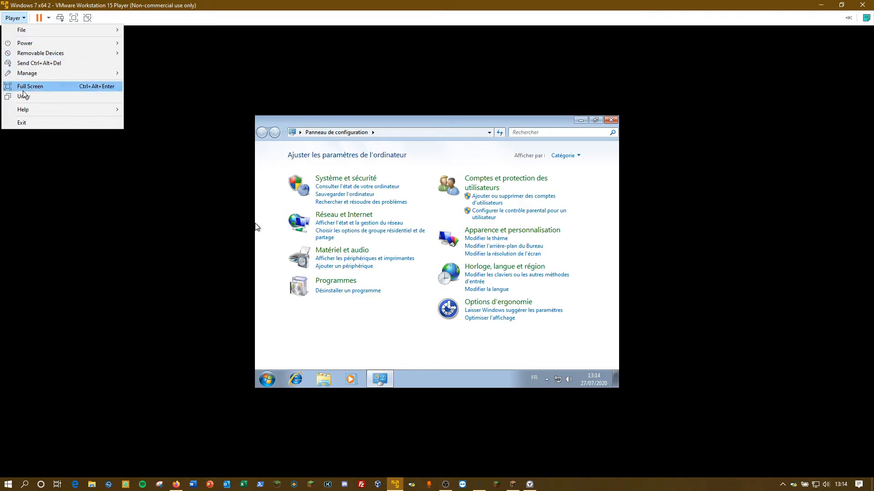
mouse_move(28, 73)
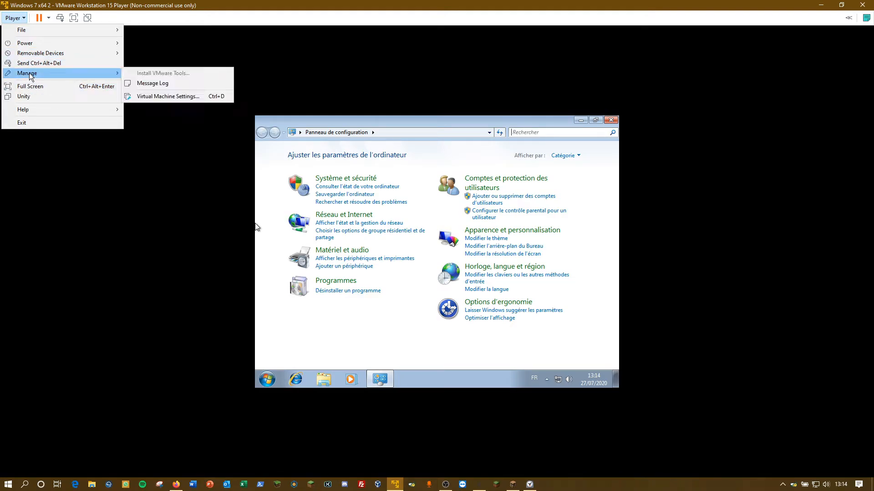
click(356, 117)
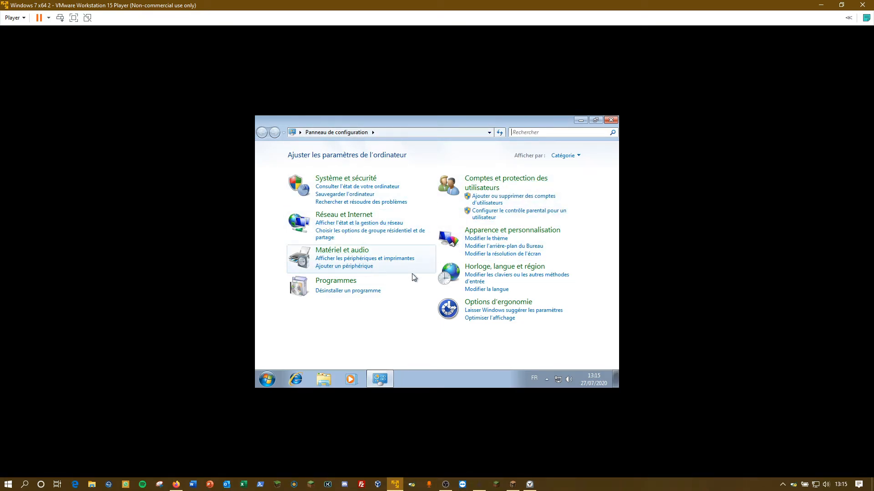
Step: Set the guest's screen resolution to 1440 x 900, keep the change, and confirm the display settings
click(484, 253)
click(403, 246)
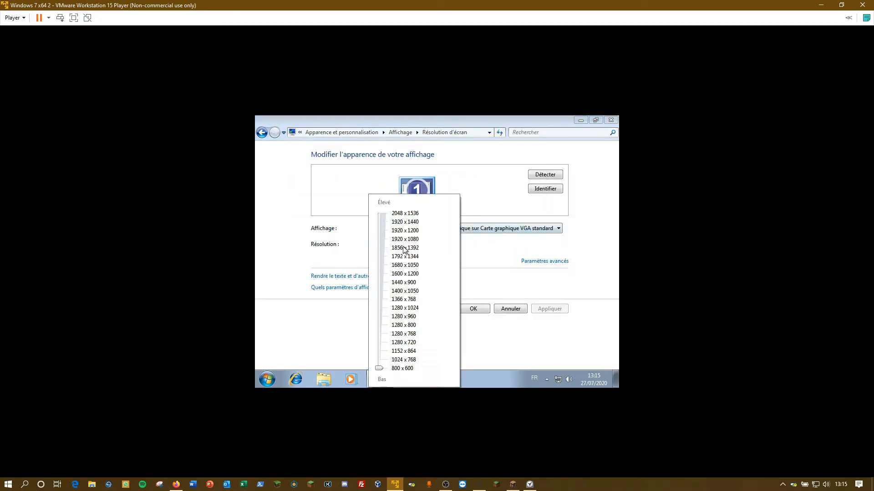
click(378, 228)
drag(379, 230, 375, 239)
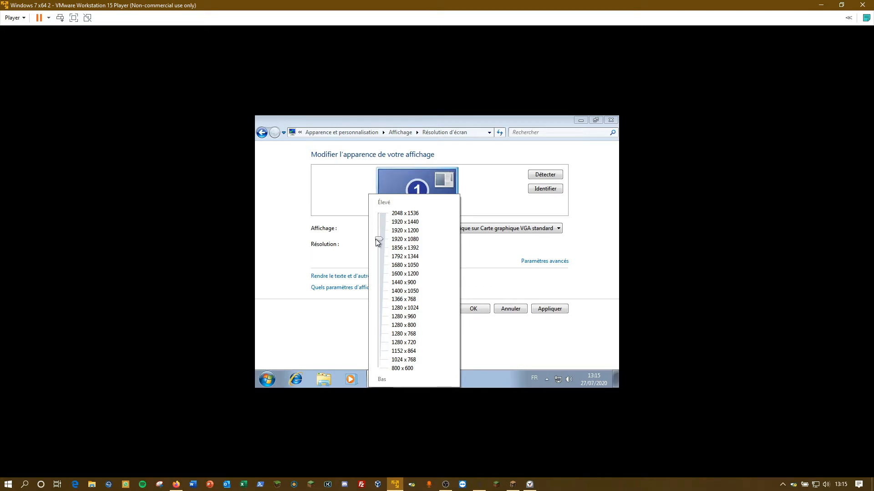
click(424, 284)
click(559, 308)
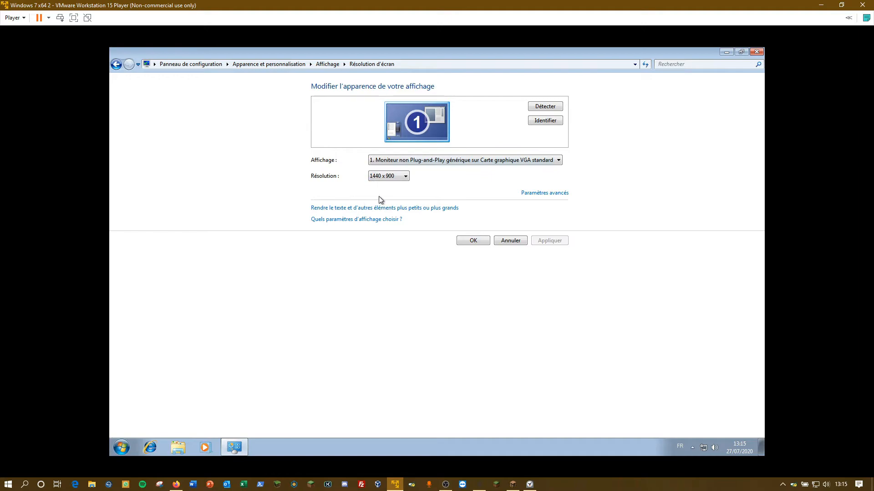
click(466, 241)
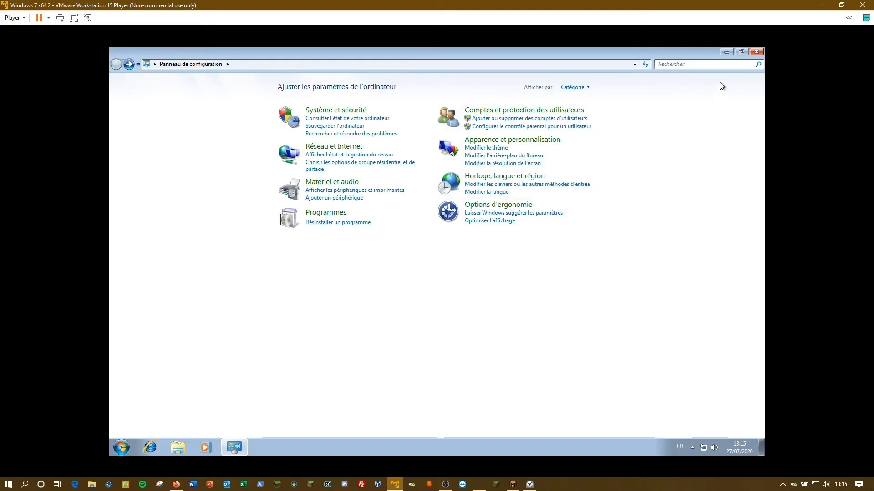
Step: Close the Panneau de configuration, open Internet Explorer in the guest, and move its window toward the middle of the desktop
click(756, 52)
drag(580, 91, 270, 329)
click(150, 448)
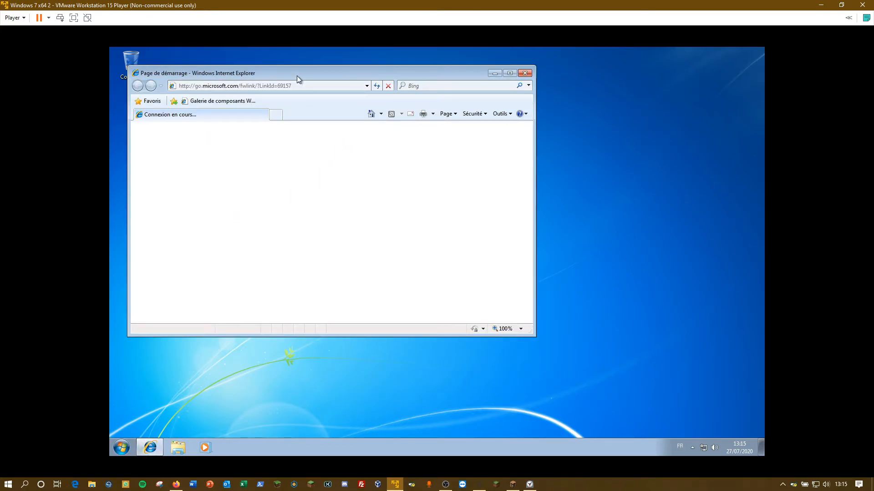
drag(409, 71, 574, 100)
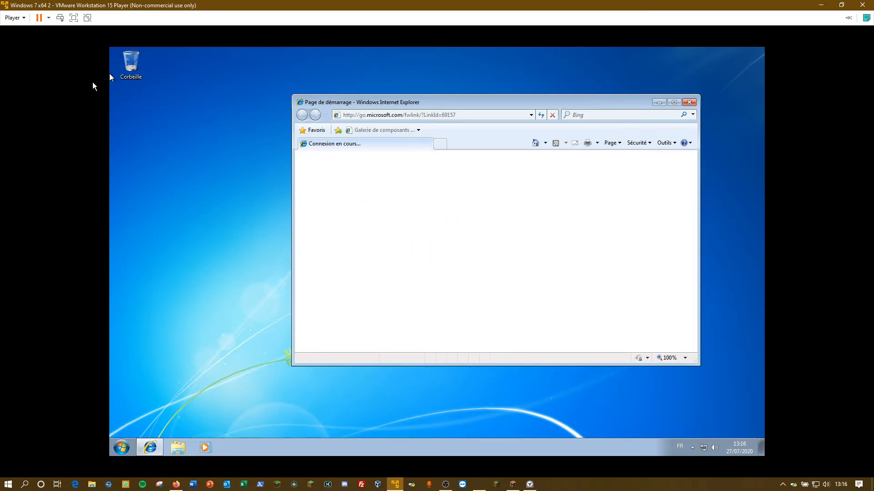
drag(186, 61, 109, 79)
click(213, 160)
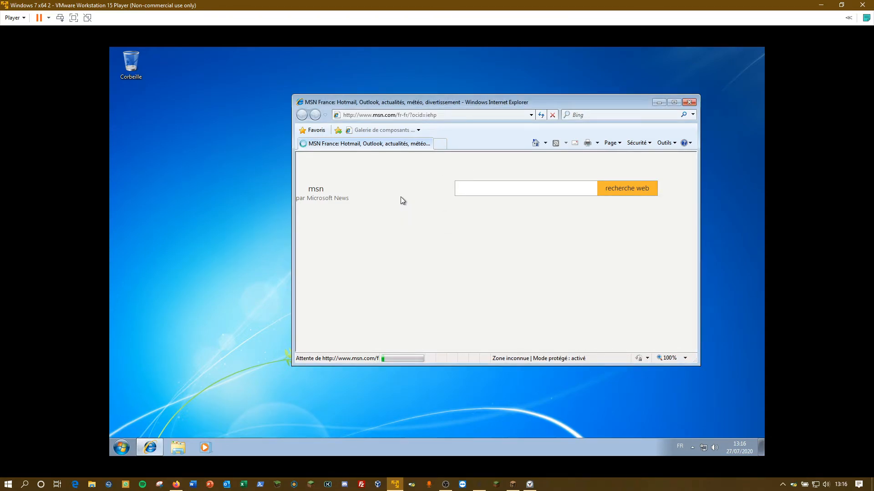
click(121, 448)
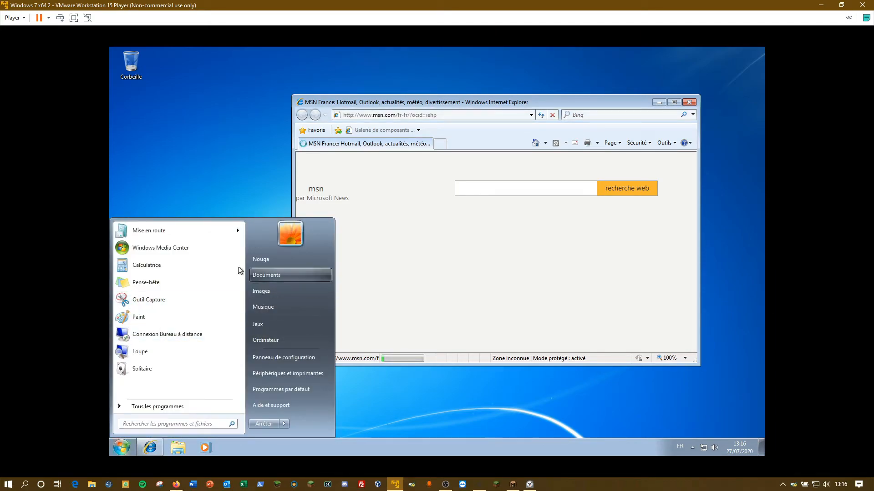
click(417, 269)
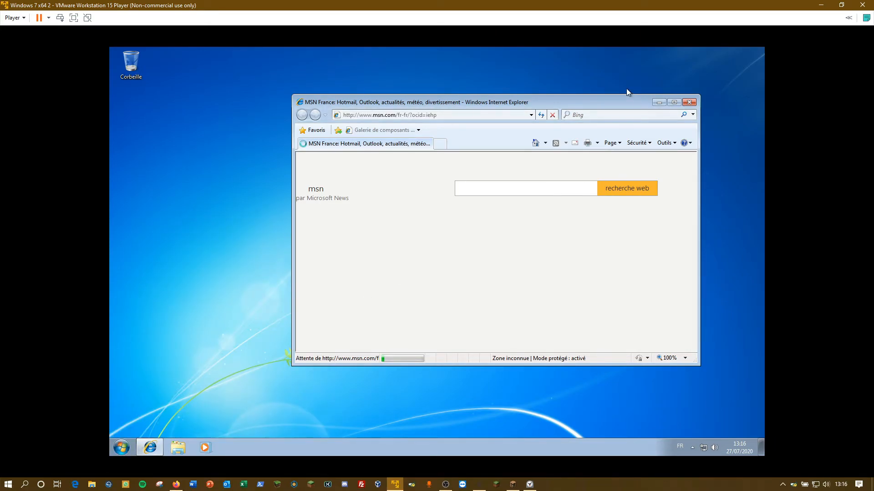
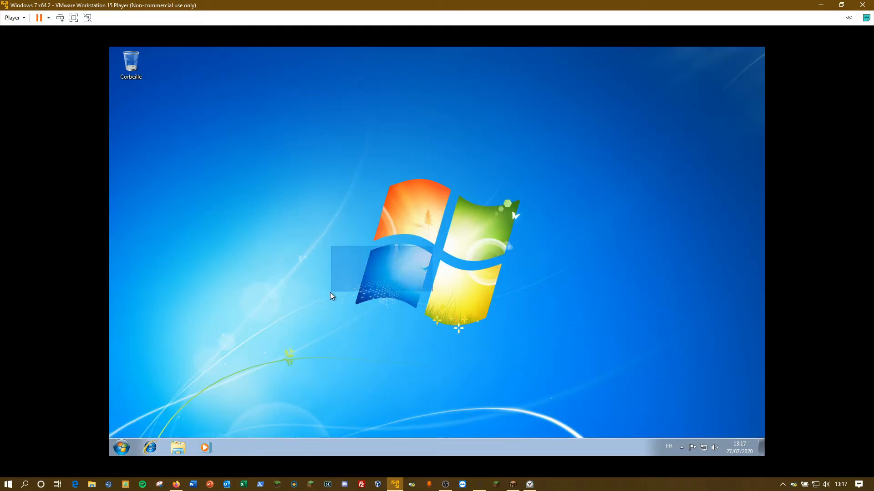
Step: Read through the MEMZ virus download page in the guest's Internet Explorer
click(121, 447)
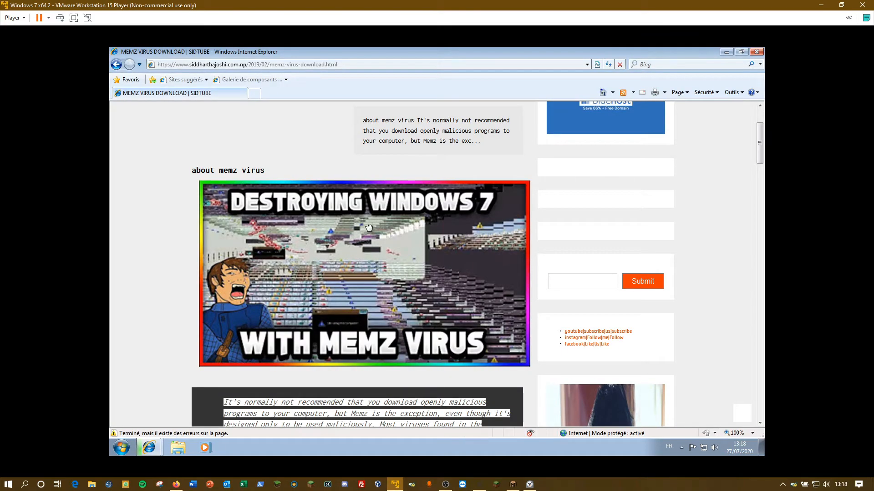
scroll(287, 267, down, 5)
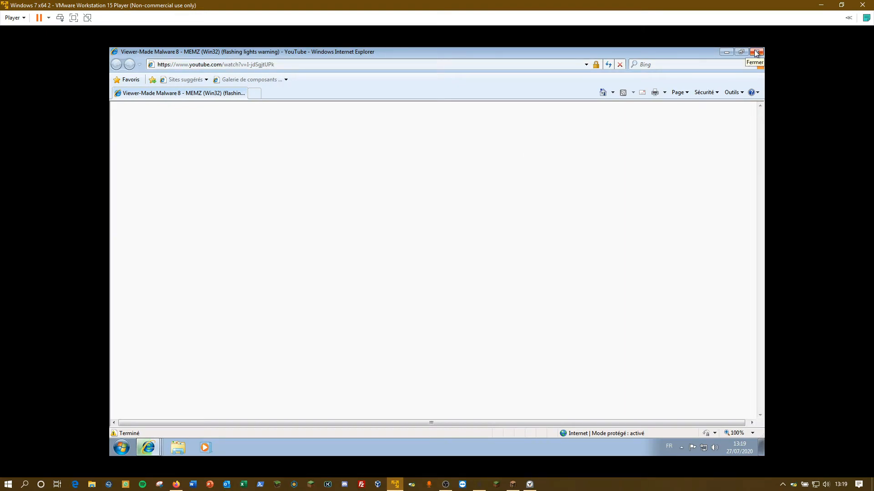
Step: Close the YouTube video window in Internet Explorer and bring up the download progress of unhackme.zip
click(756, 53)
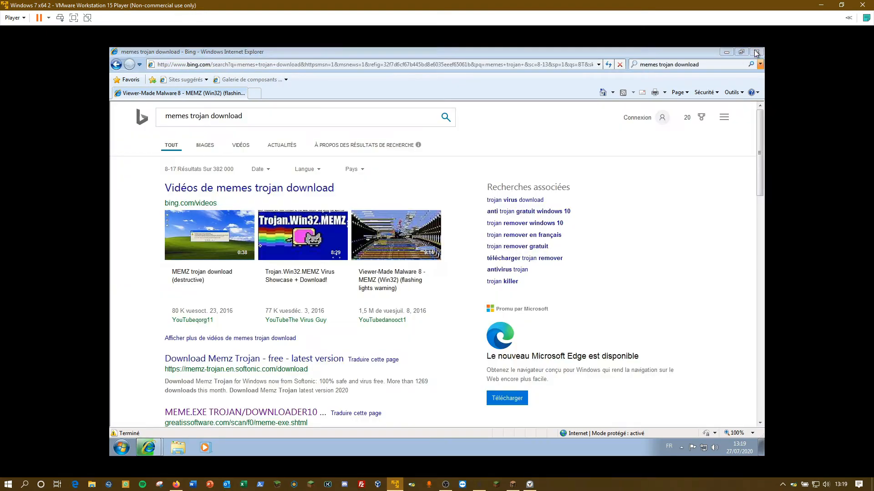
click(313, 112)
mouse_move(162, 440)
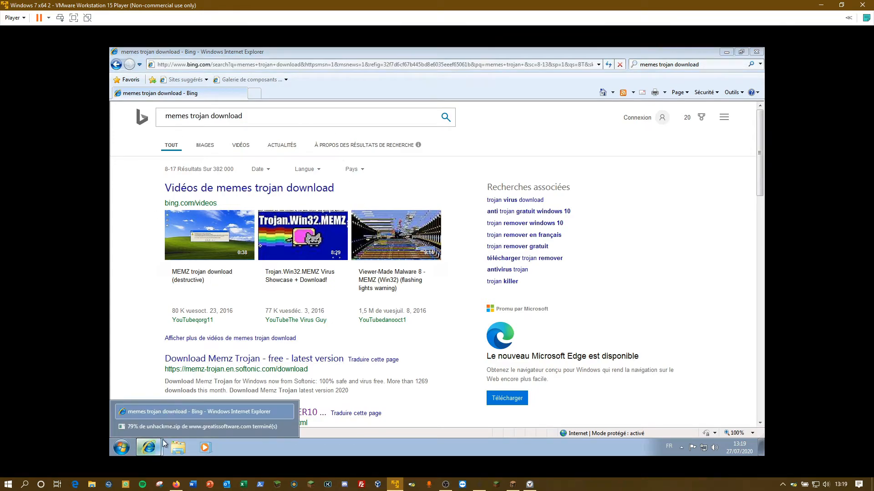
click(245, 428)
click(502, 273)
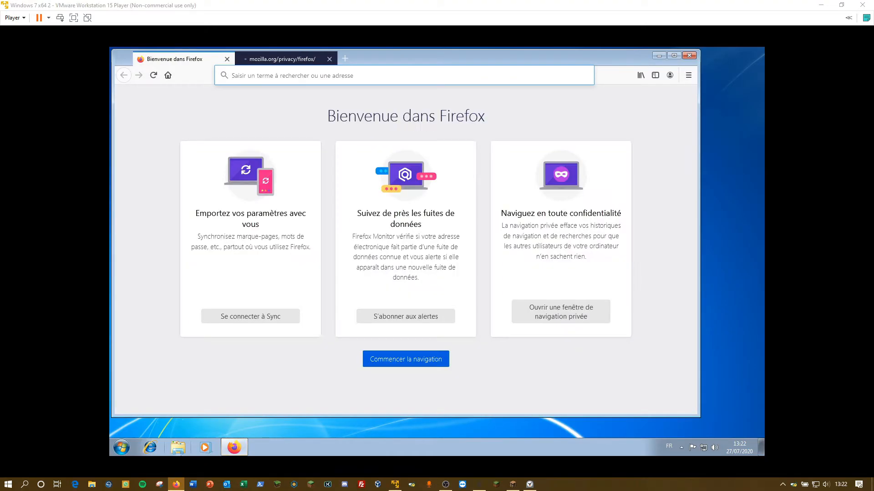
Step: Search for "youtube" in the guest's Firefox and open the YouTube site from the results
click(331, 76)
text(youtube)
key(Return)
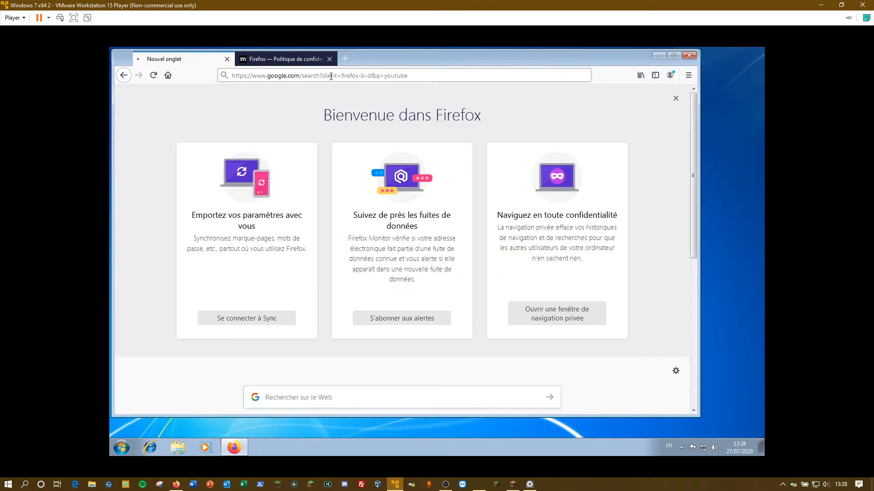
click(210, 261)
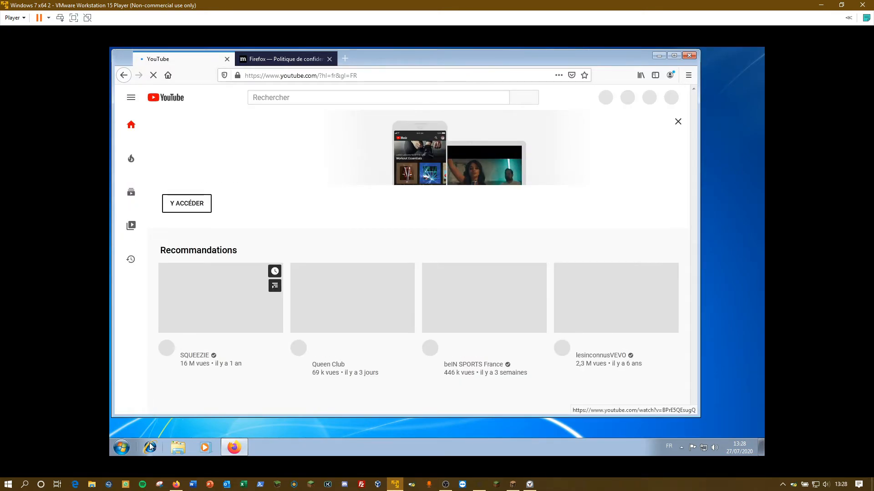
Step: Search YouTube for "mems trojan download"
click(319, 121)
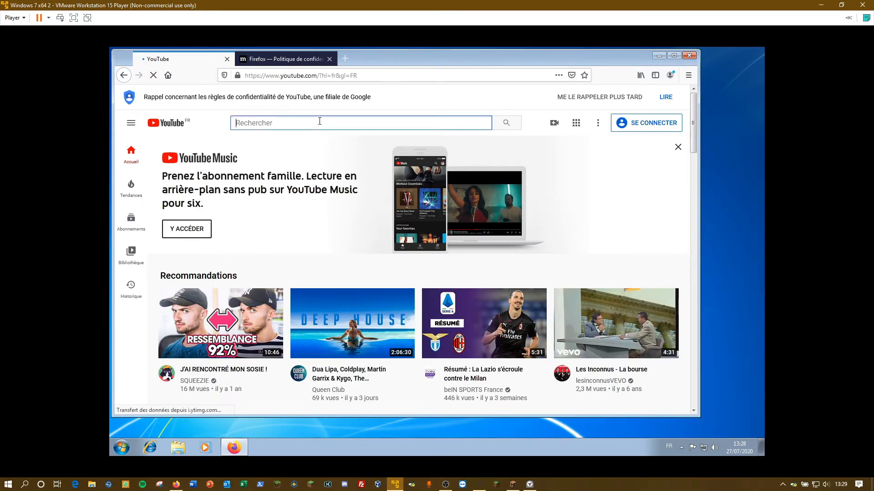
text(mems)
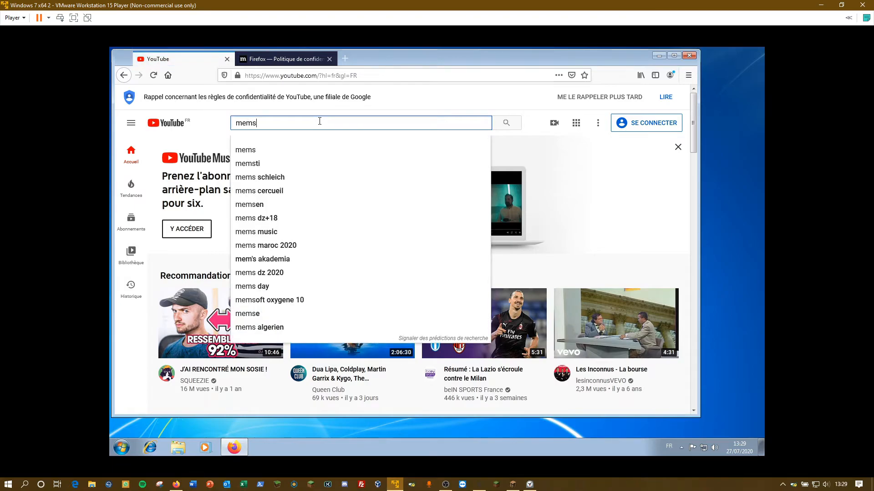
text( trojan)
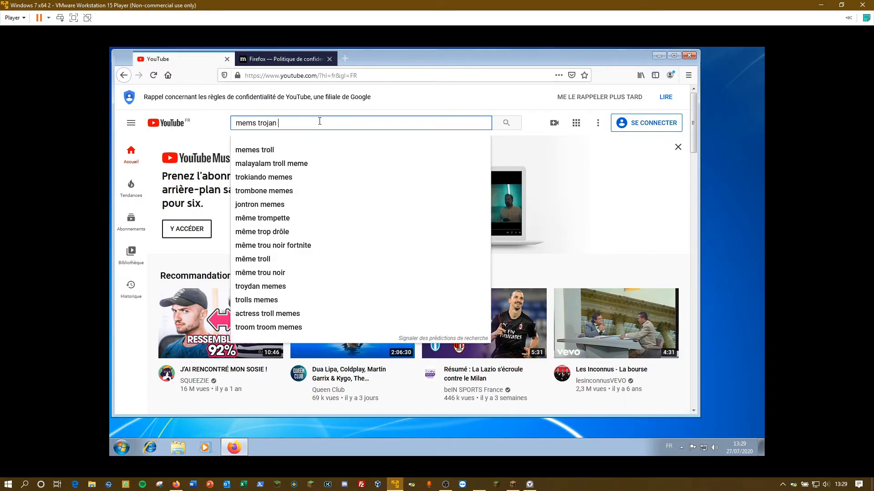
text(load)
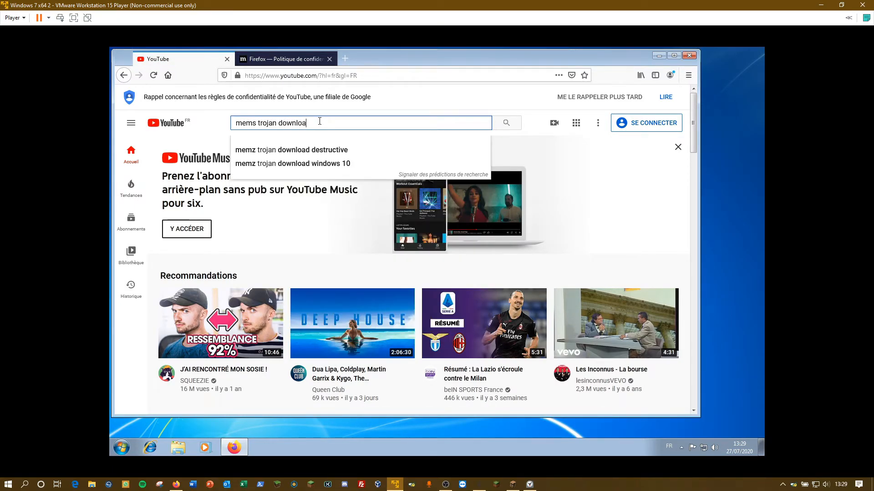
key(Return)
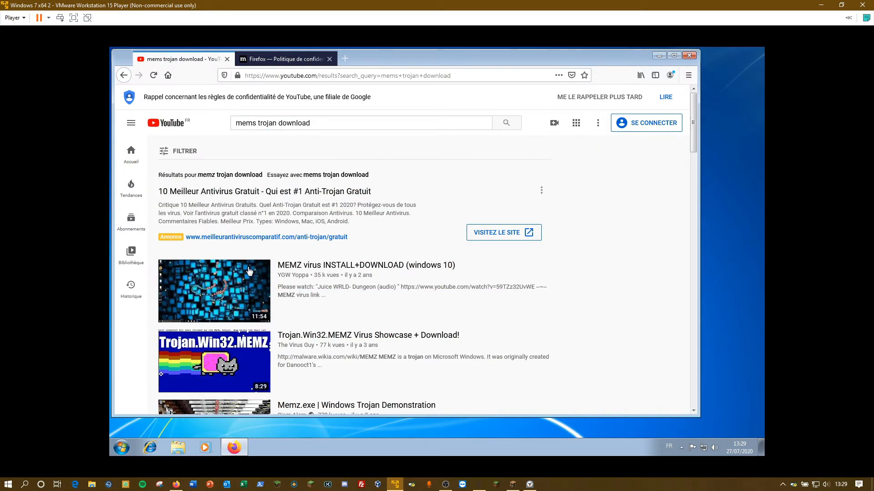
Step: Look through the video results for a MEMZ download, save memz by iTzDrK_.rar from MEGA, and clear the browser's address field
scroll(212, 237, down, 2)
scroll(213, 237, down, 4)
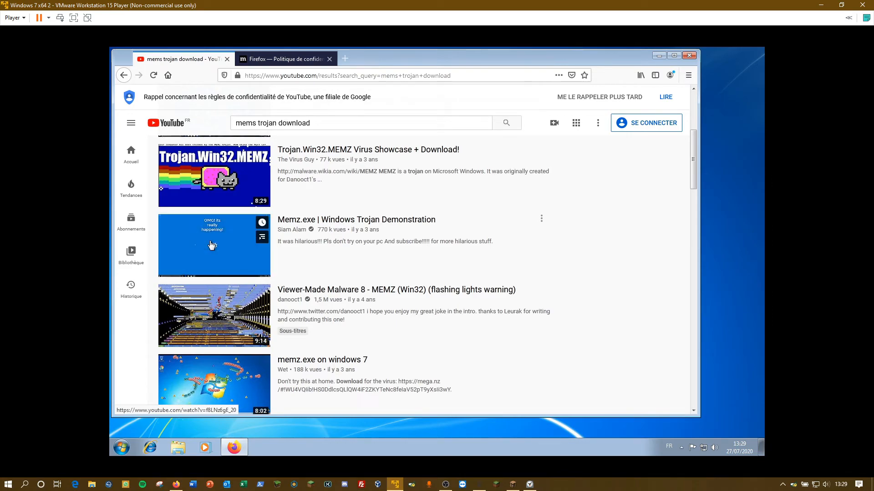
scroll(211, 246, down, 2)
scroll(206, 270, down, 3)
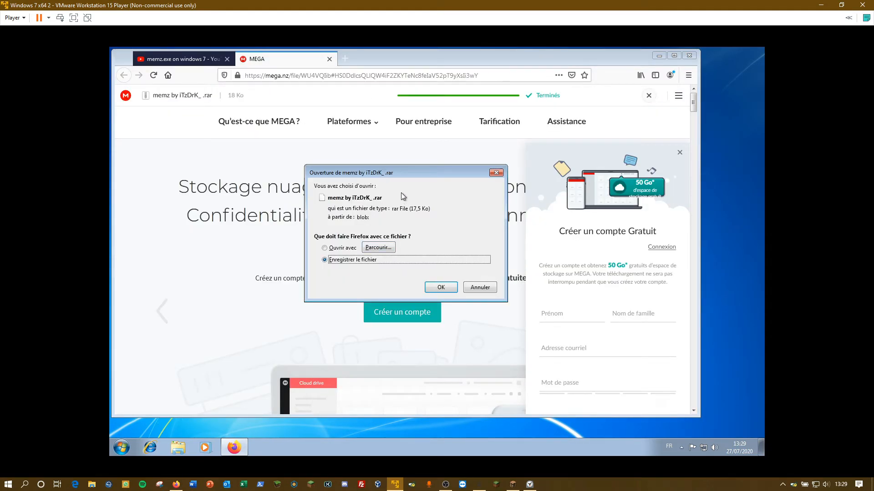
click(437, 287)
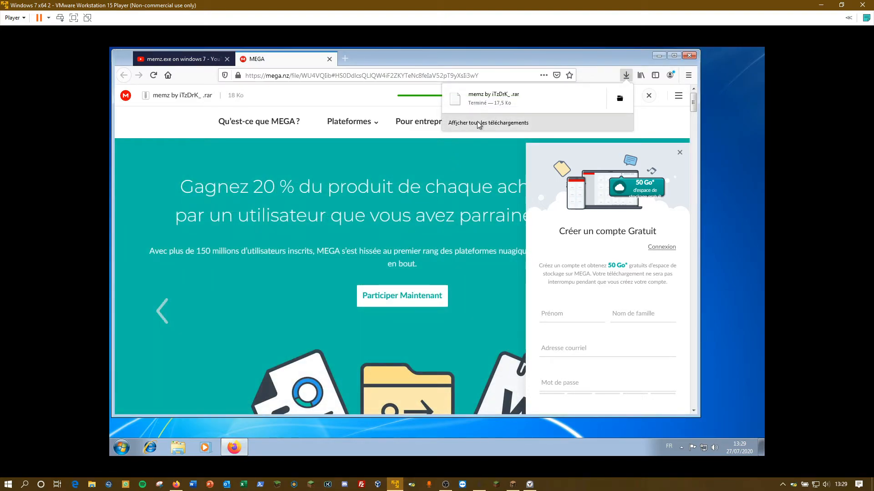
click(384, 80)
key(BackSpace)
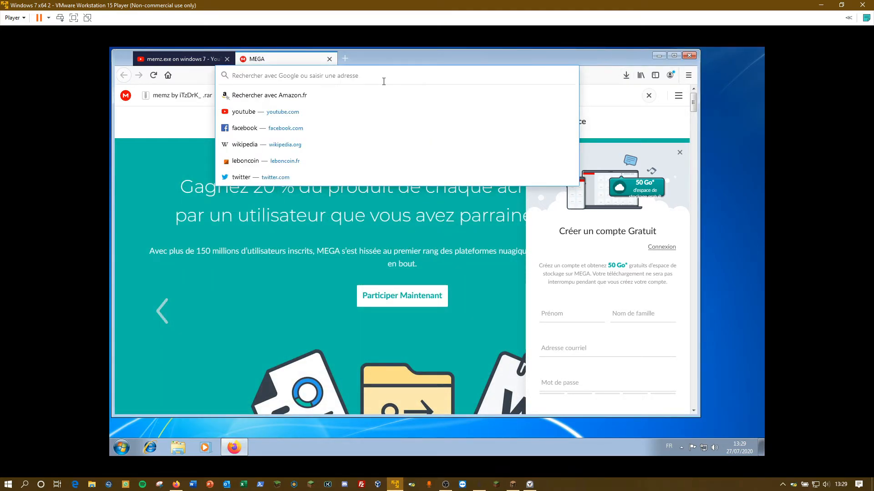
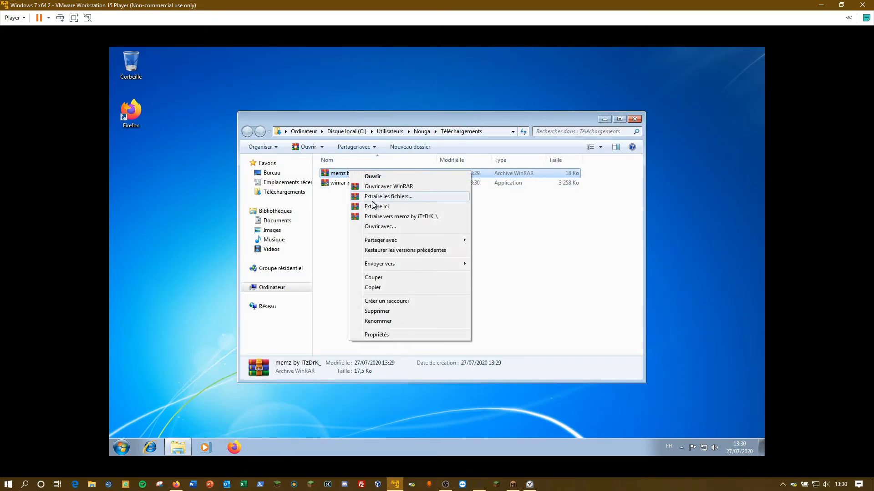
Step: Extract memz by iTzDrK_.rar into the guest's Téléchargements folder and run the extracted geometry dash auto speedhack application
click(372, 206)
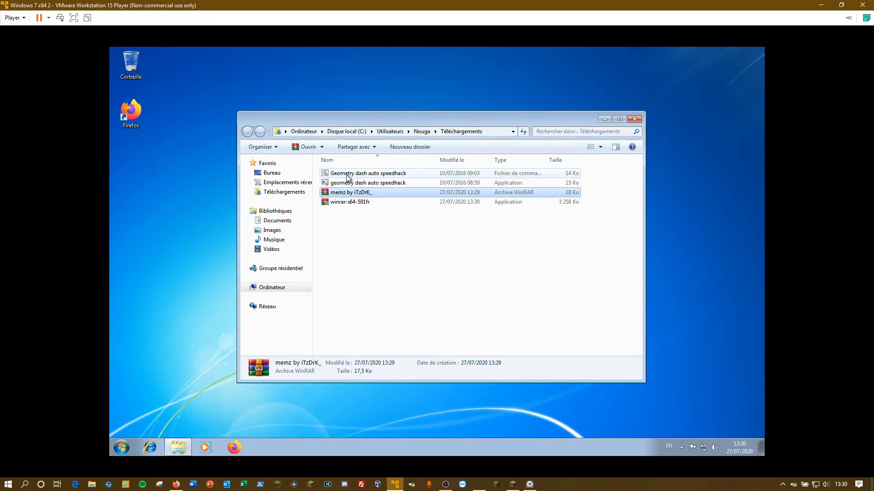
double_click(345, 184)
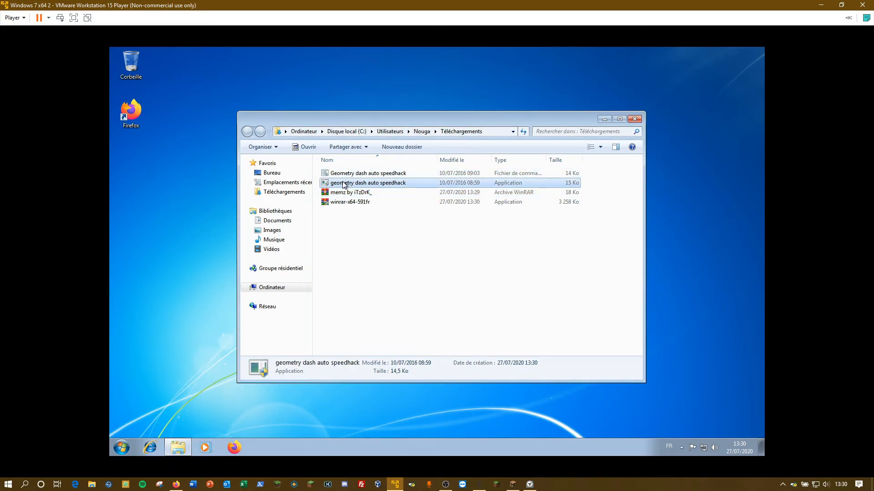
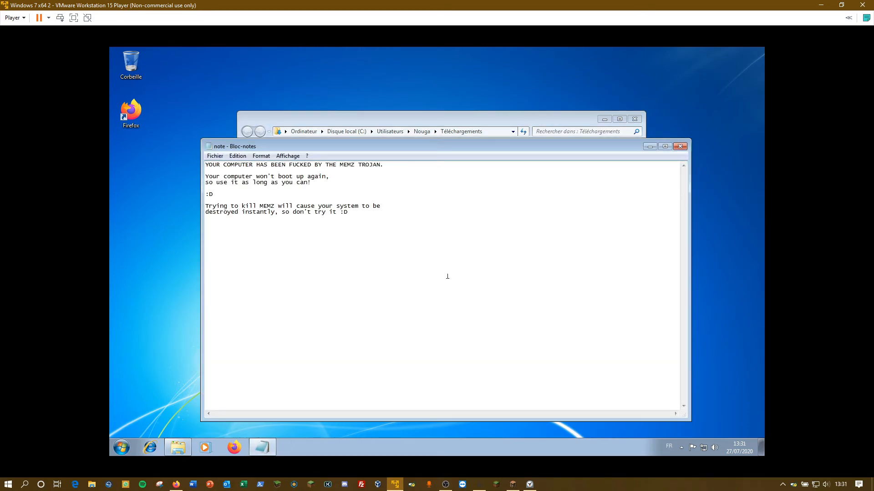
drag(219, 167, 345, 177)
click(372, 173)
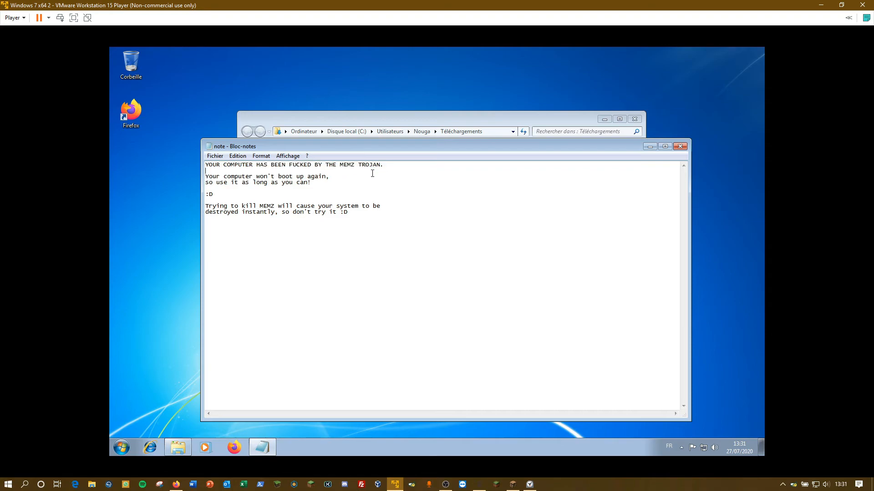
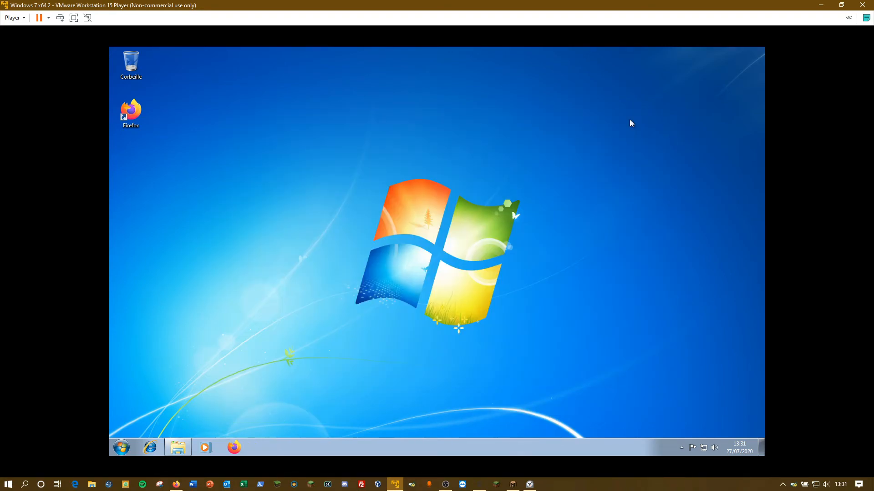
Step: Open the guest's Téléchargements folder and run the geometry dash auto speedhack application again
drag(634, 90, 281, 348)
click(233, 448)
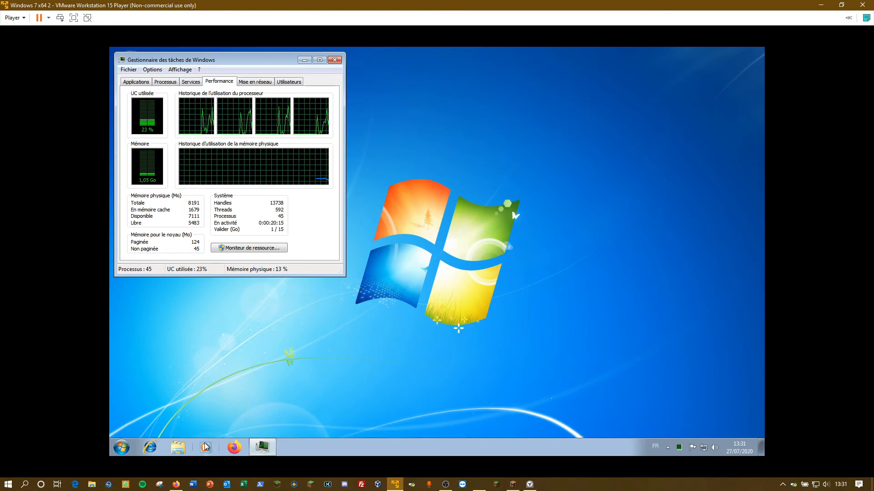
click(177, 448)
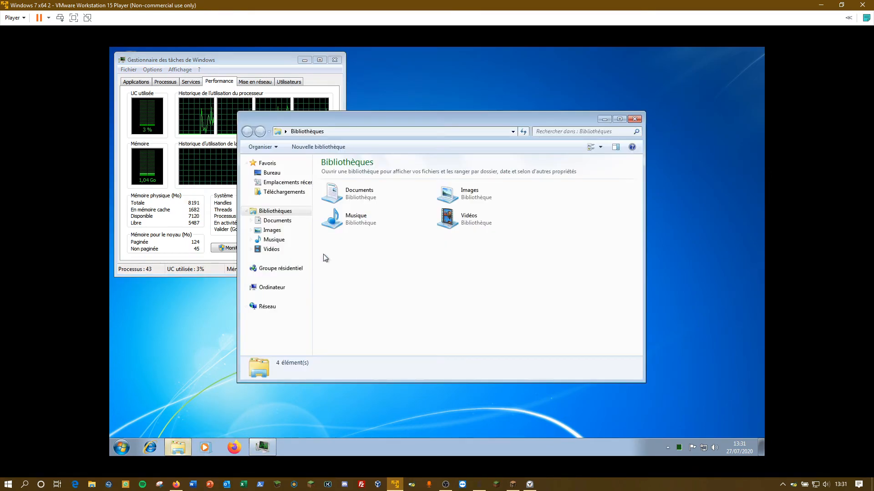
click(276, 193)
double_click(364, 183)
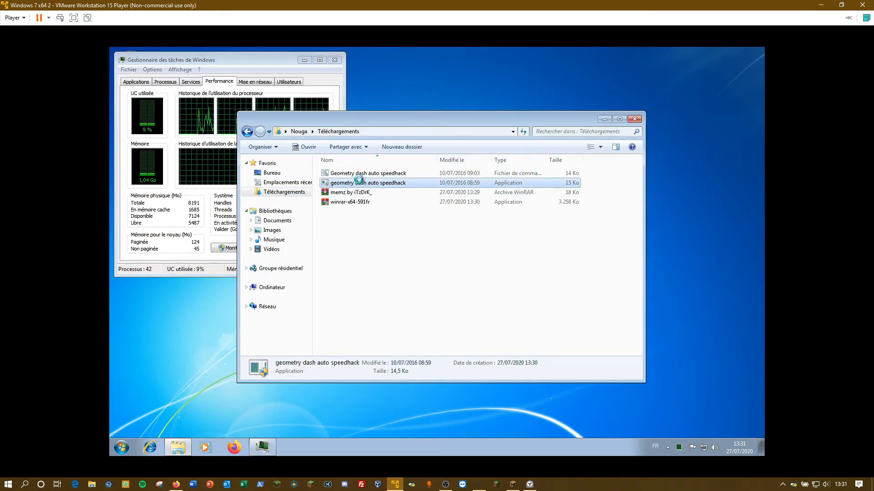
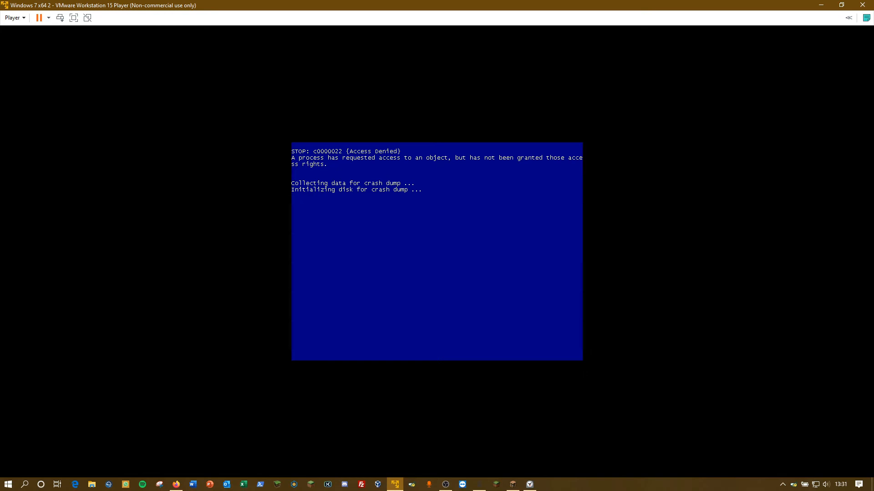
Step: Restart the Windows 7 x64 2 virtual machine and confirm the restart
click(14, 18)
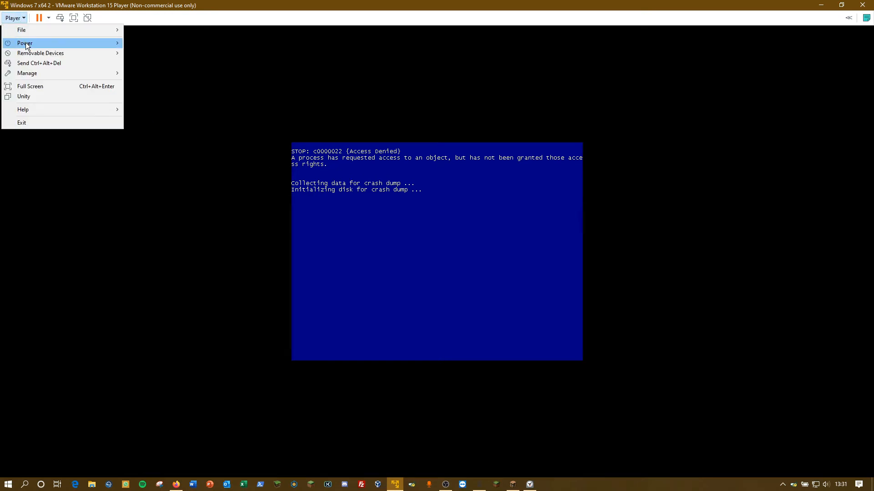
mouse_move(26, 42)
click(143, 70)
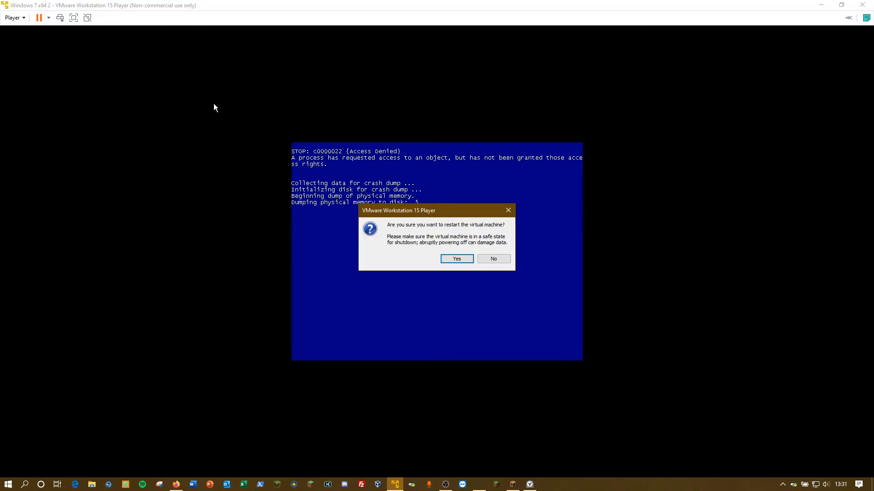
click(453, 259)
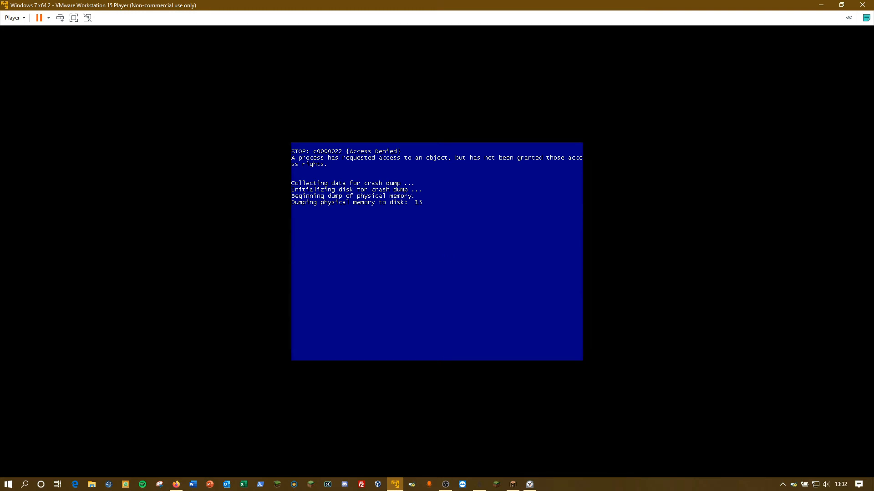
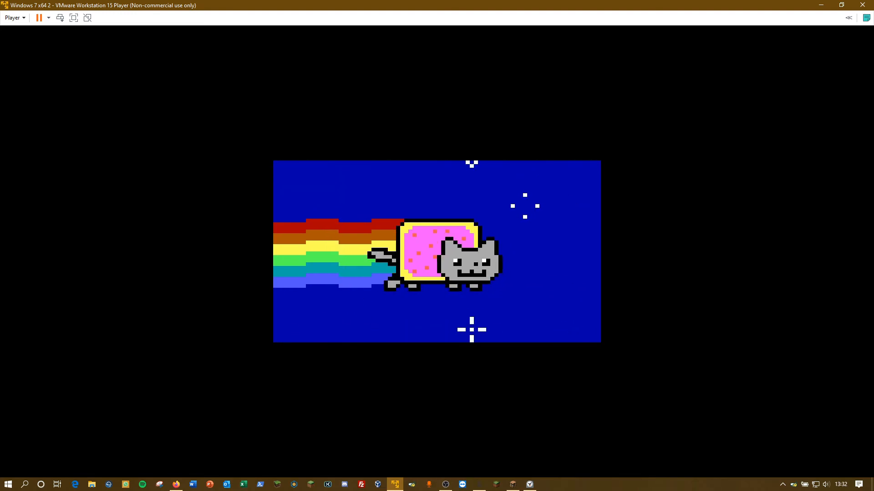
Step: Close the virtual machine by powering it off, then reopen VMware Workstation 15 Player and maximize its window
click(862, 4)
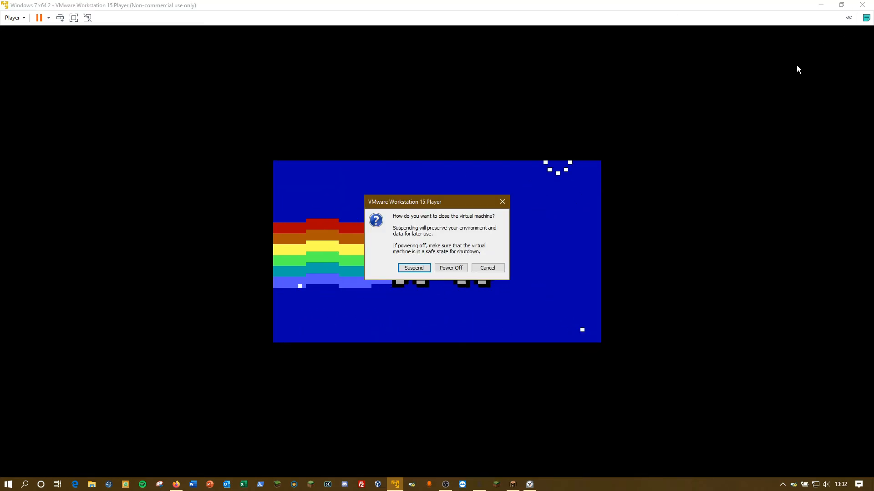
click(444, 271)
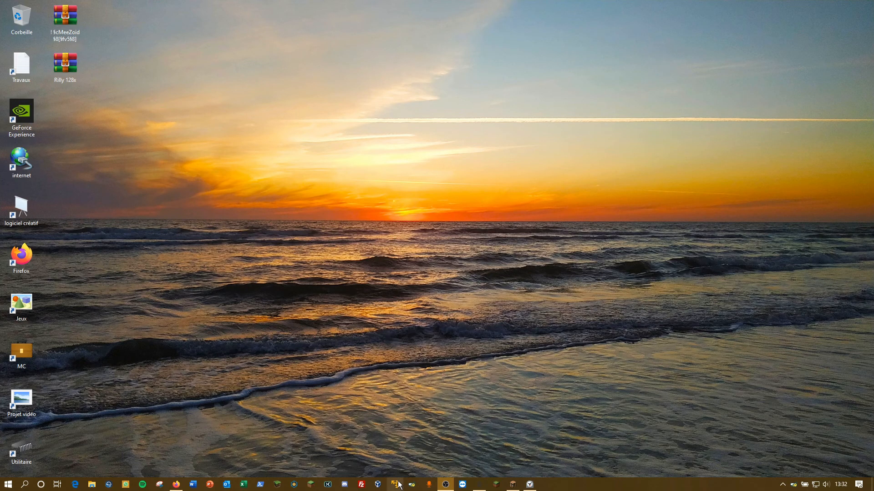
click(399, 485)
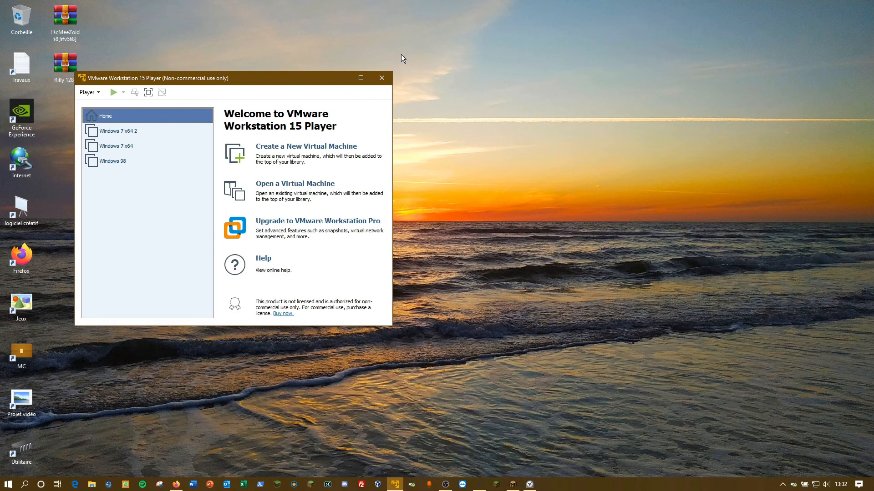
click(356, 76)
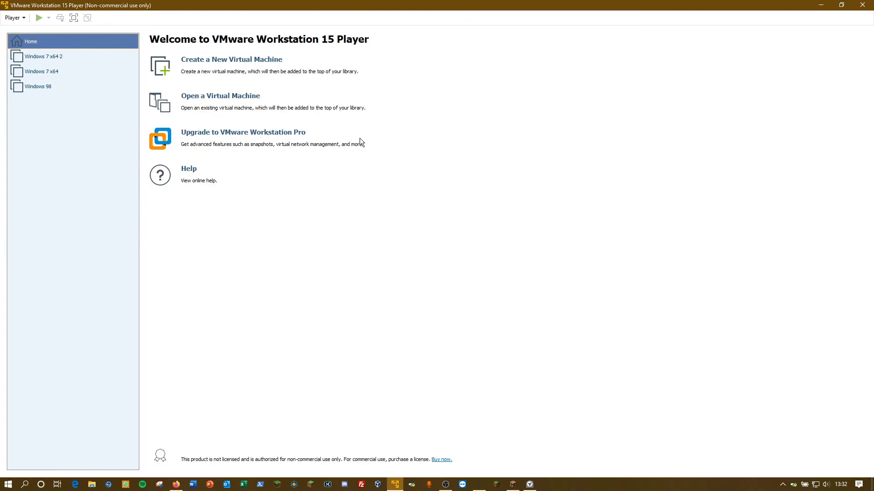
click(67, 58)
right_click(67, 58)
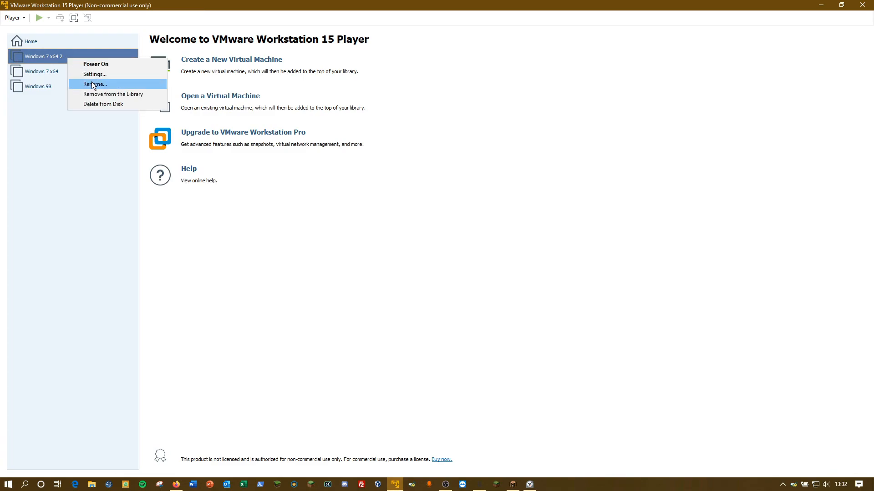
click(72, 143)
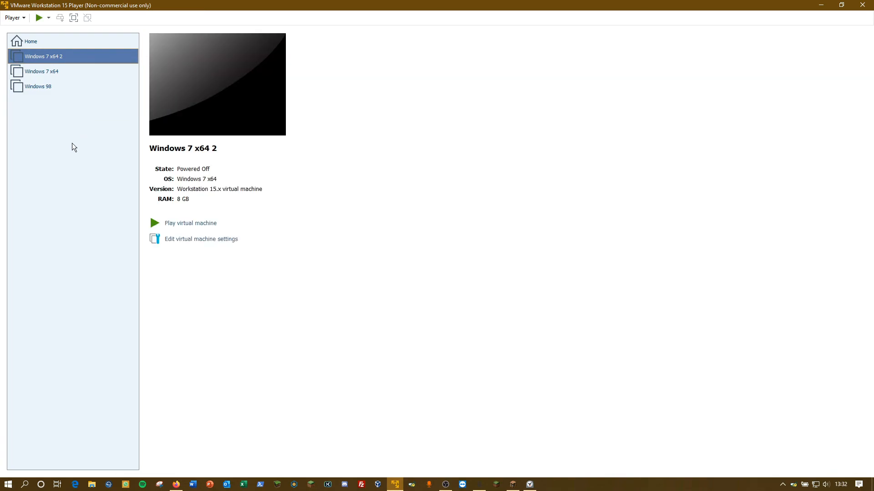
key(super)
click(457, 222)
drag(760, 2, 457, 1)
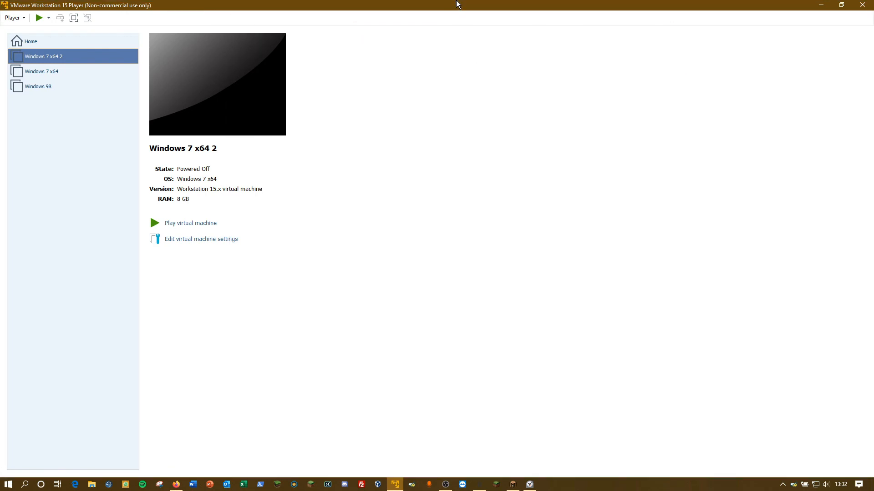
Step: Delete the Windows 7 x64 2 virtual machine from disk and close VMware Workstation 15 Player
right_click(79, 56)
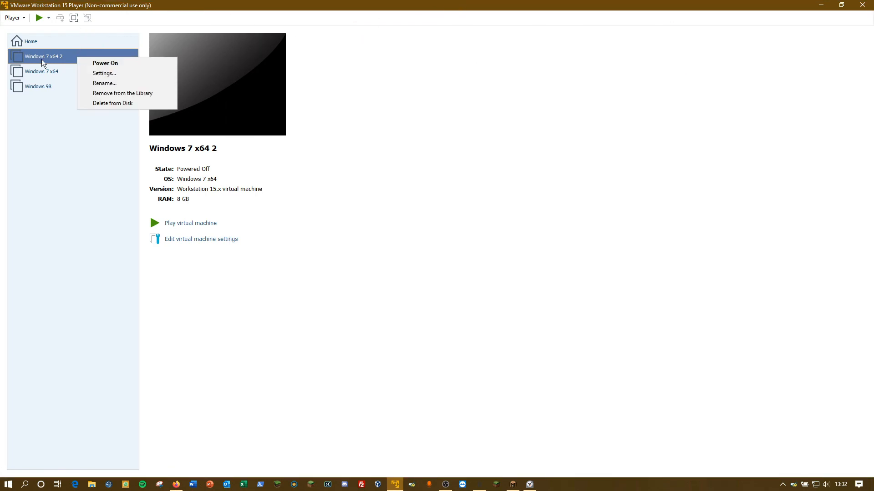
click(123, 104)
click(454, 257)
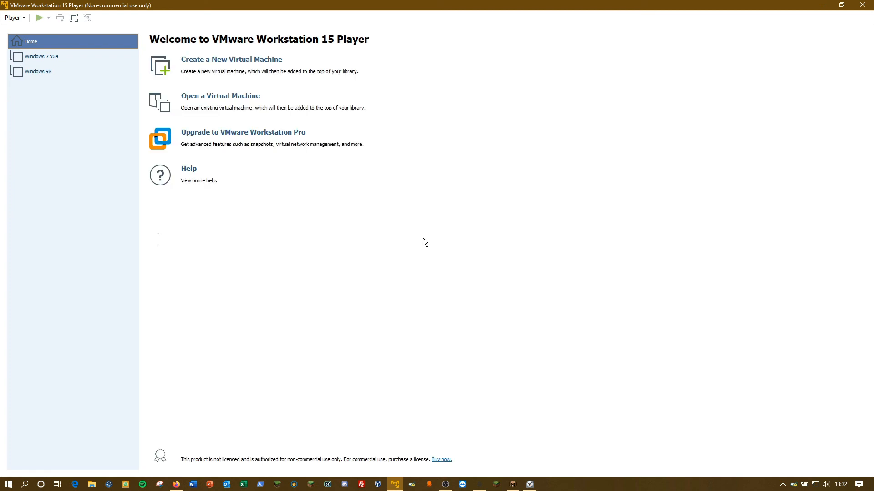
click(864, 4)
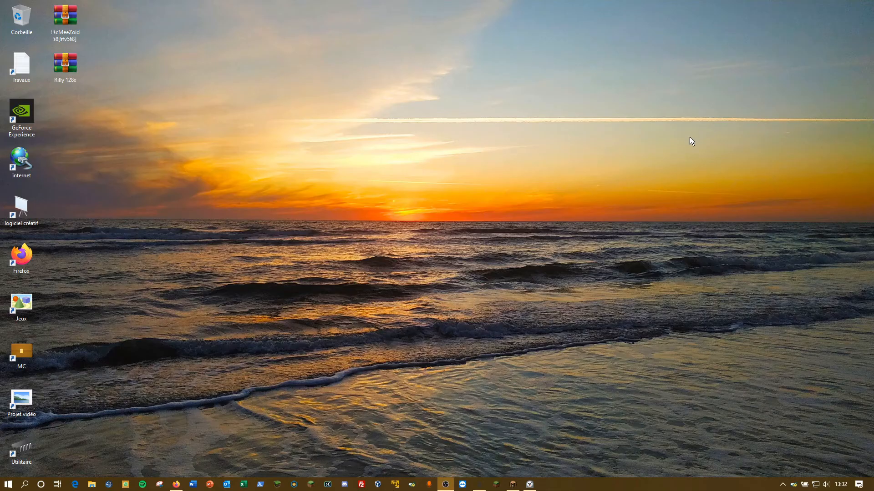